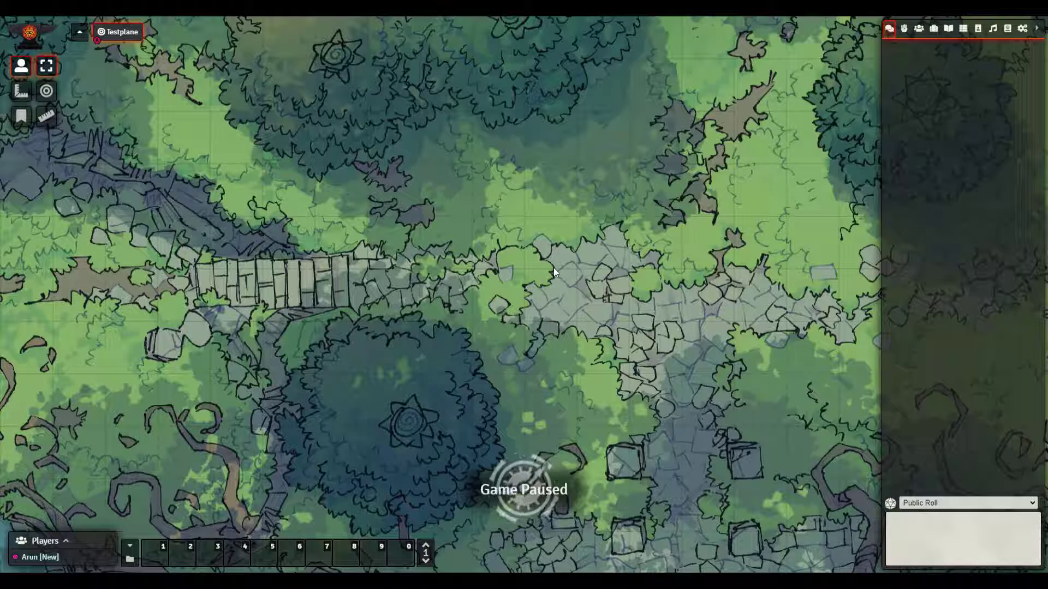
- Open the New Character sheet from the Actors sidebar list
{"action": "left_click", "coordinate": [919, 29]}
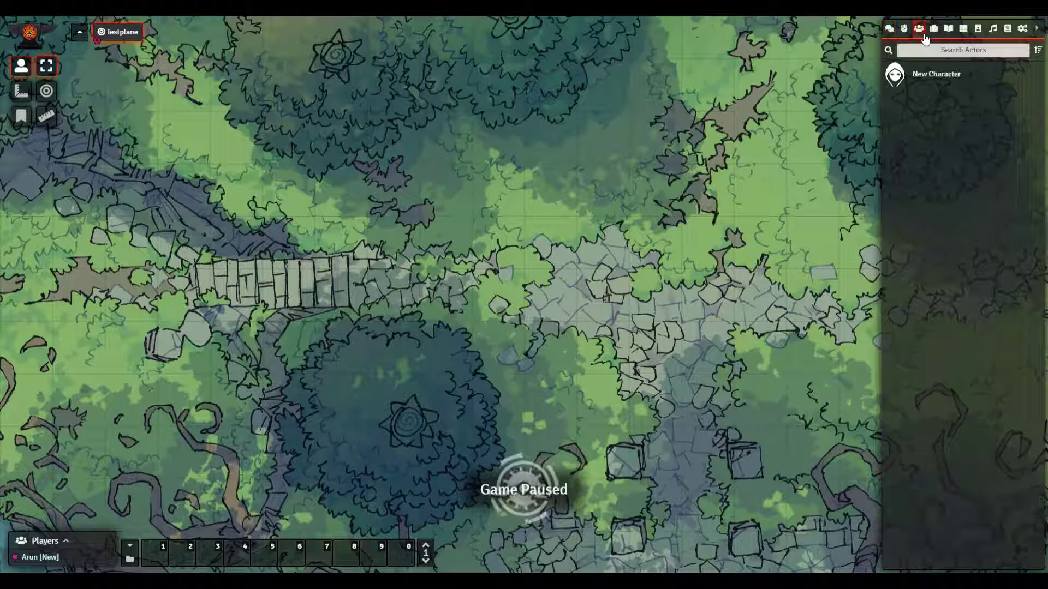
{"action": "left_click", "coordinate": [928, 79]}
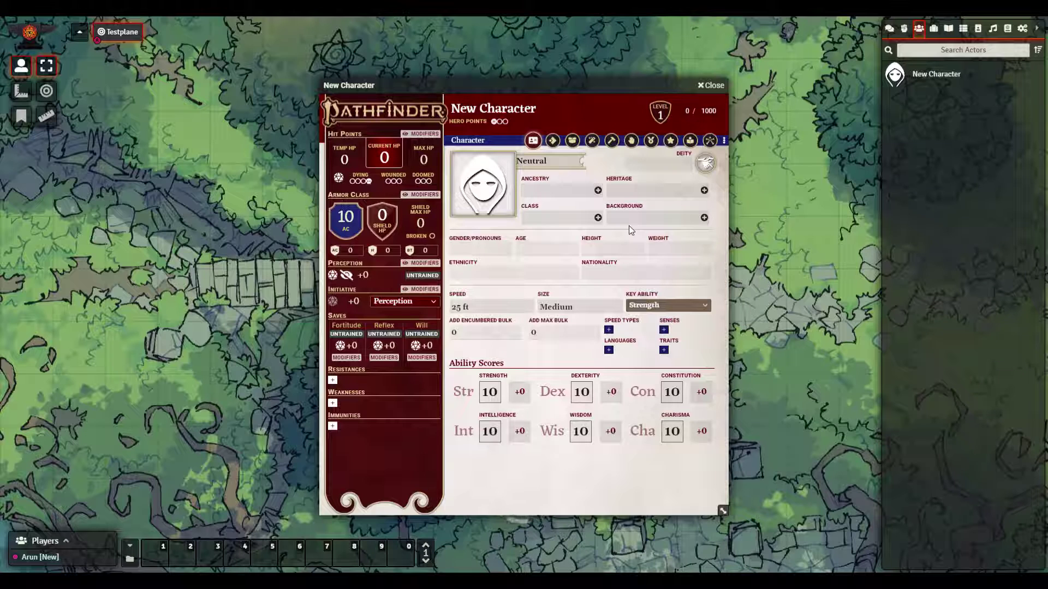
- Drag Human from the Ancestries compendium onto the character's Ancestry slot
{"action": "left_click", "coordinate": [597, 190]}
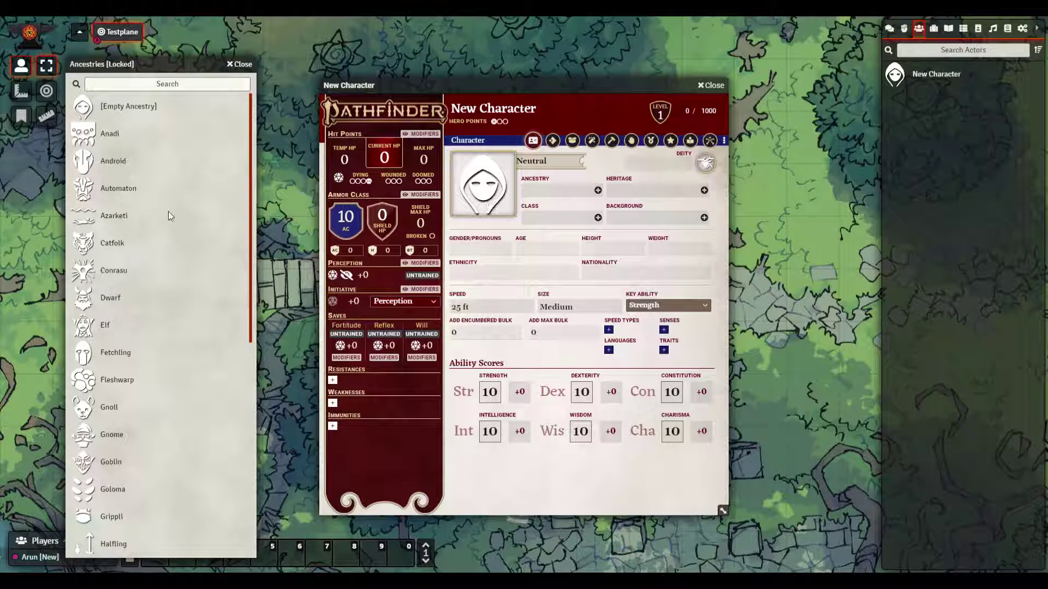
{"action": "scroll", "coordinate": [168, 212], "scroll_direction": "down", "scroll_amount": 4}
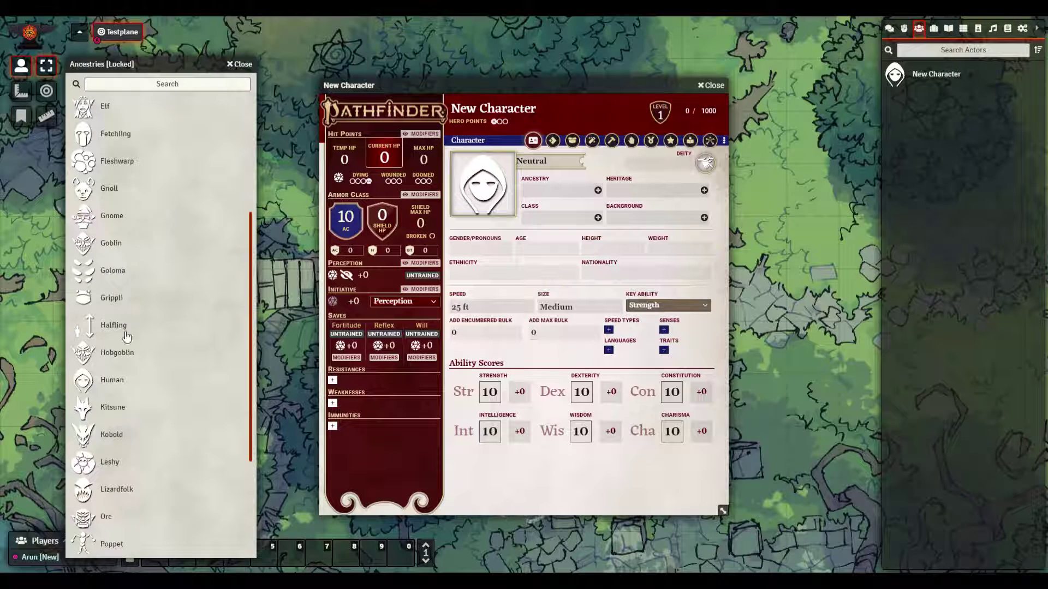
{"action": "left_click_drag", "start_coordinate": [117, 374], "coordinate": [565, 189]}
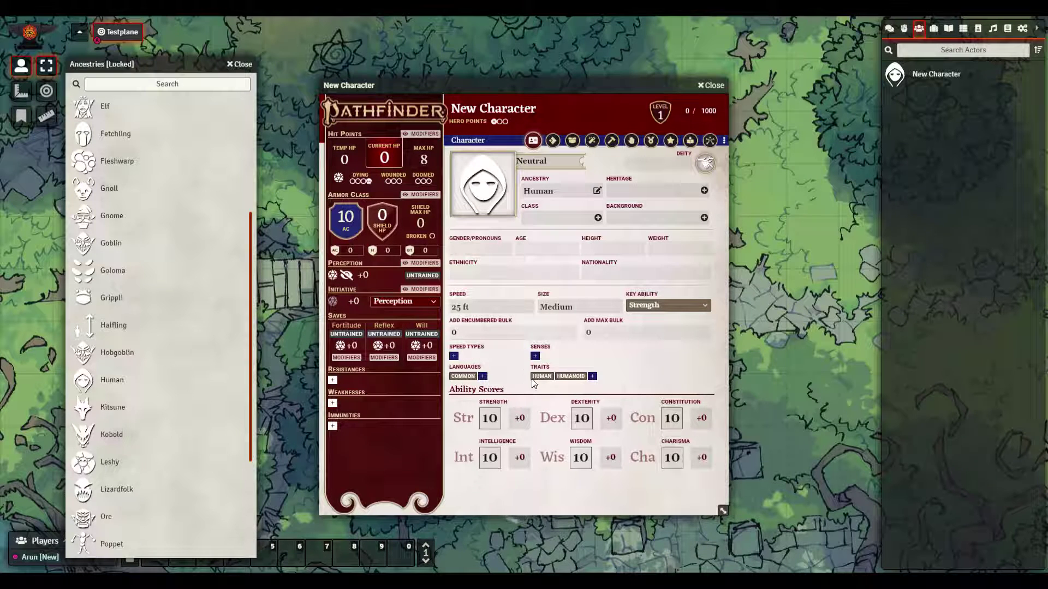
{"action": "key", "text": "Escape"}
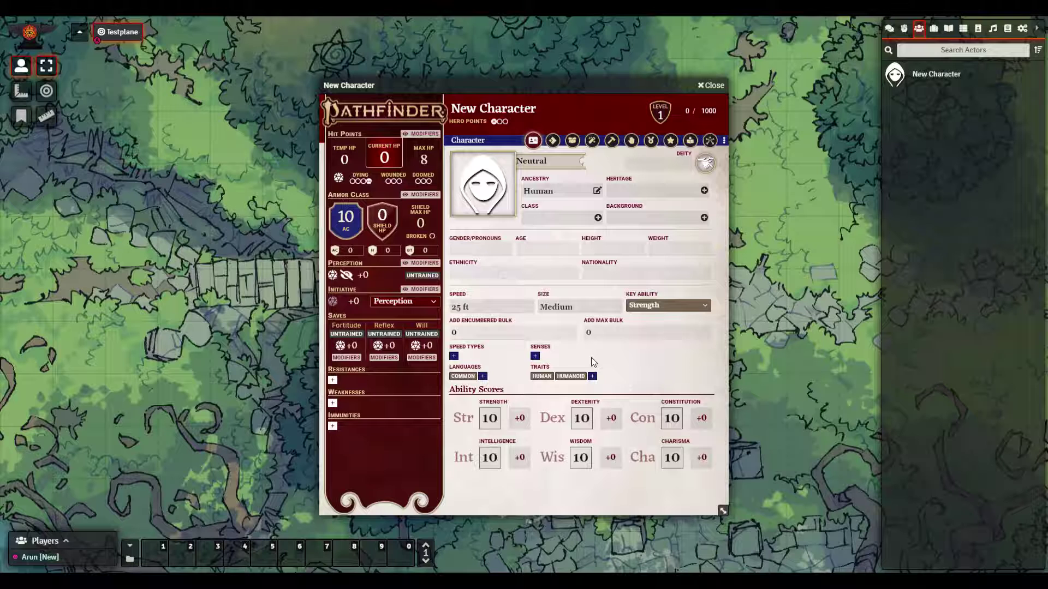
- Set the heritage to Versatile Heritage, choosing Forensic Acumen as its general feat
{"action": "left_click", "coordinate": [704, 191]}
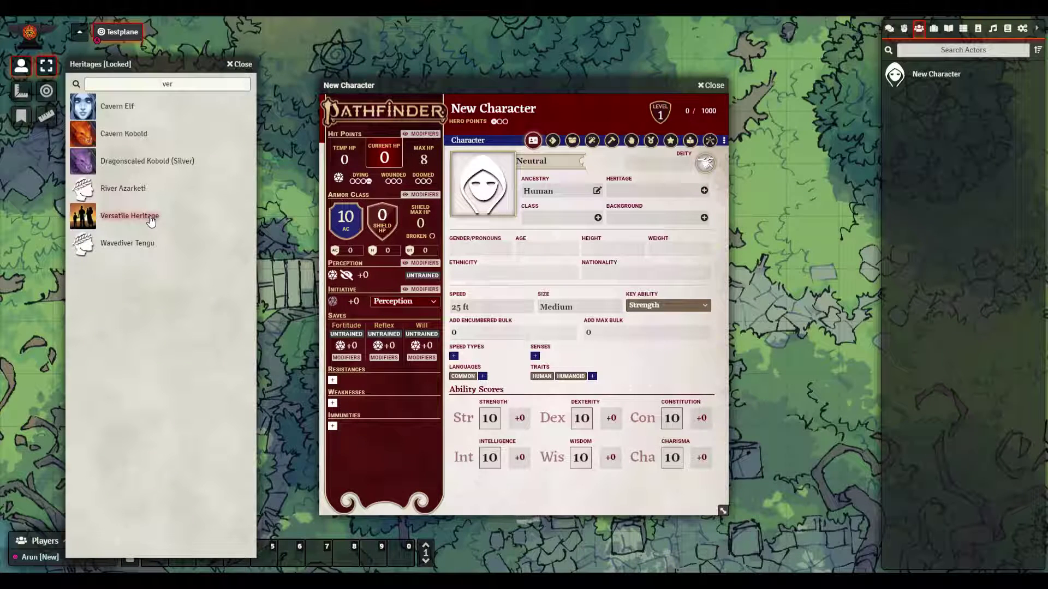
{"action": "left_click_drag", "start_coordinate": [151, 221], "coordinate": [627, 187]}
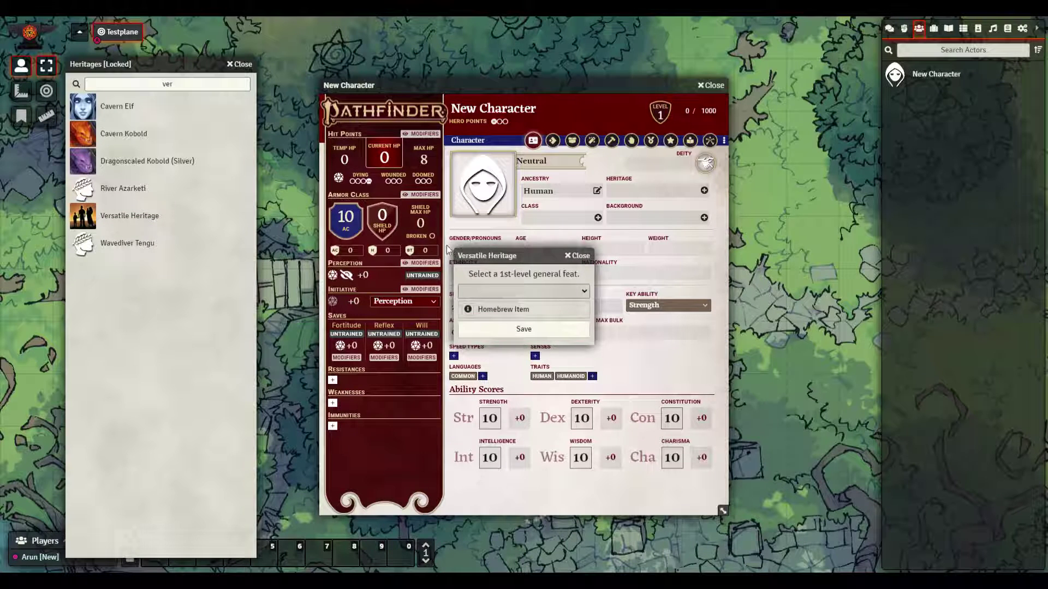
{"action": "left_click", "coordinate": [529, 290]}
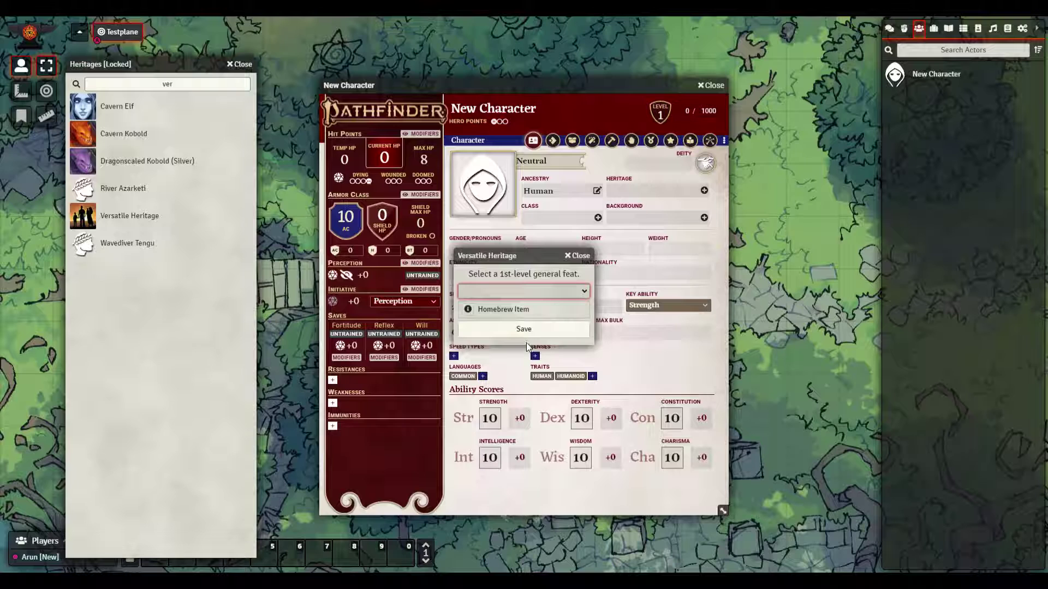
{"action": "type", "text": "for"}
{"action": "left_click", "coordinate": [528, 326]}
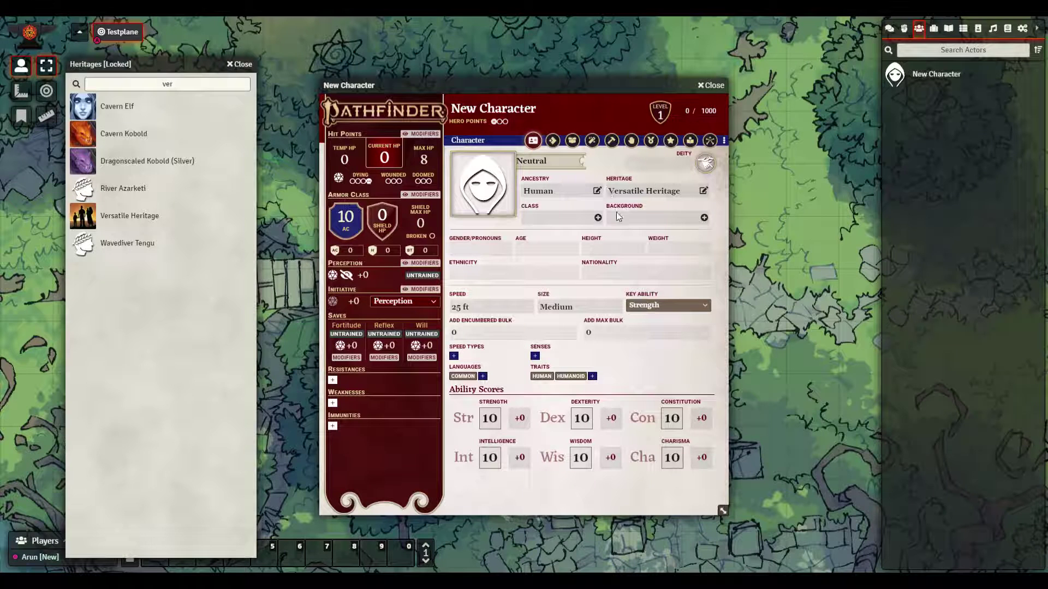
- Set the class to Wizard with the Abjuration school and Spell Blending thesis
{"action": "left_click", "coordinate": [243, 65]}
{"action": "left_click", "coordinate": [598, 218]}
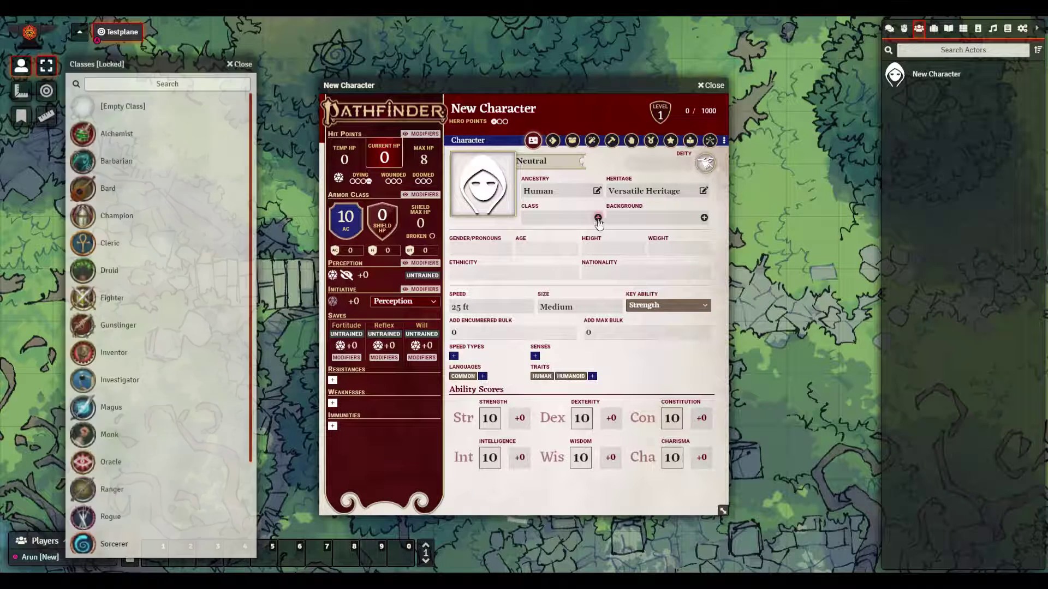
{"action": "scroll", "coordinate": [170, 393], "scroll_direction": "down", "scroll_amount": 3}
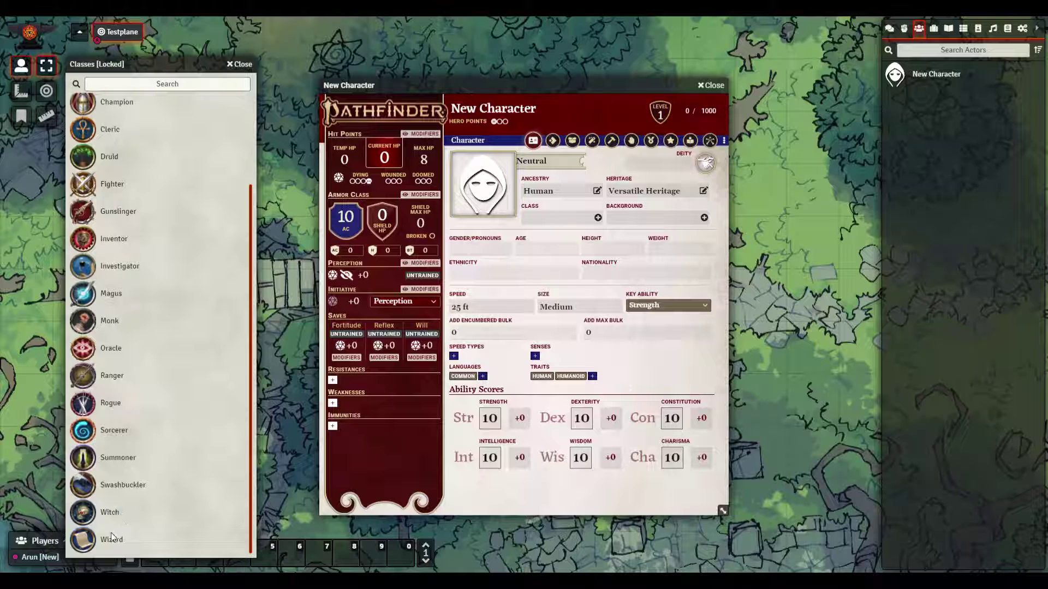
{"action": "left_click_drag", "start_coordinate": [375, 350], "coordinate": [554, 228]}
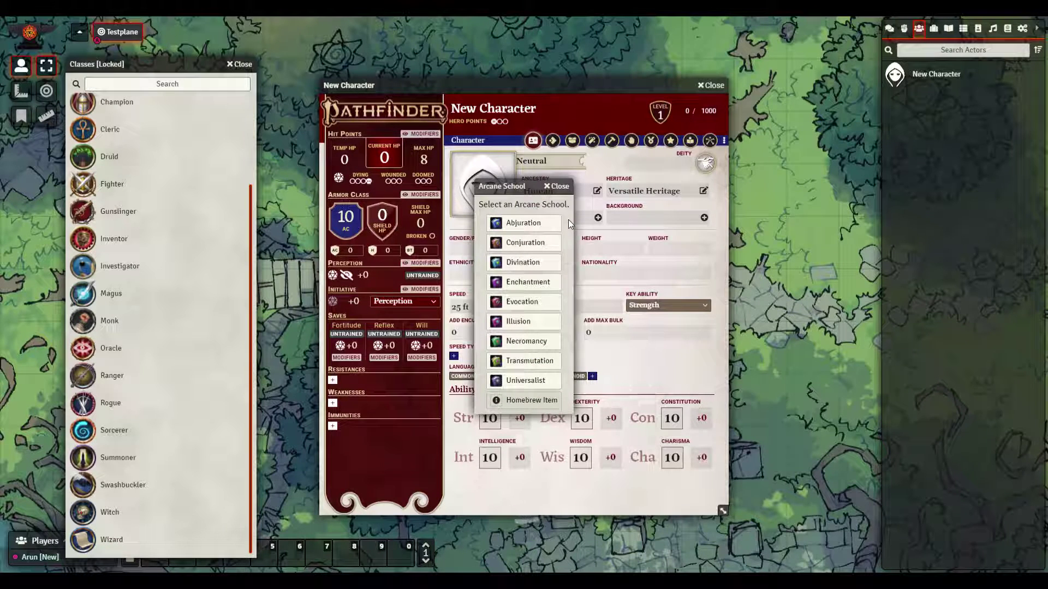
{"action": "left_click", "coordinate": [551, 230]}
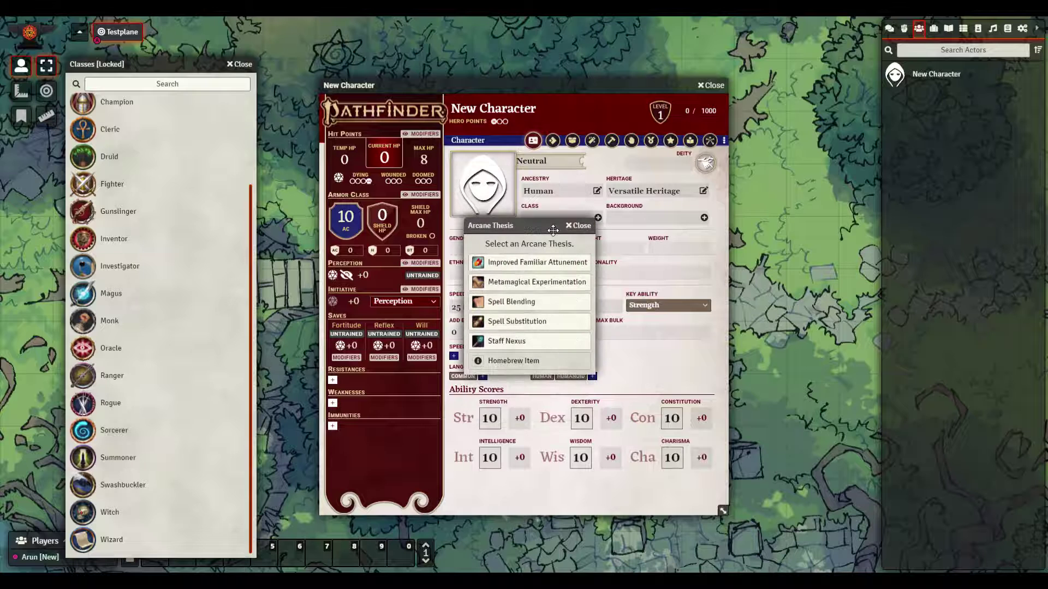
{"action": "left_click", "coordinate": [547, 306]}
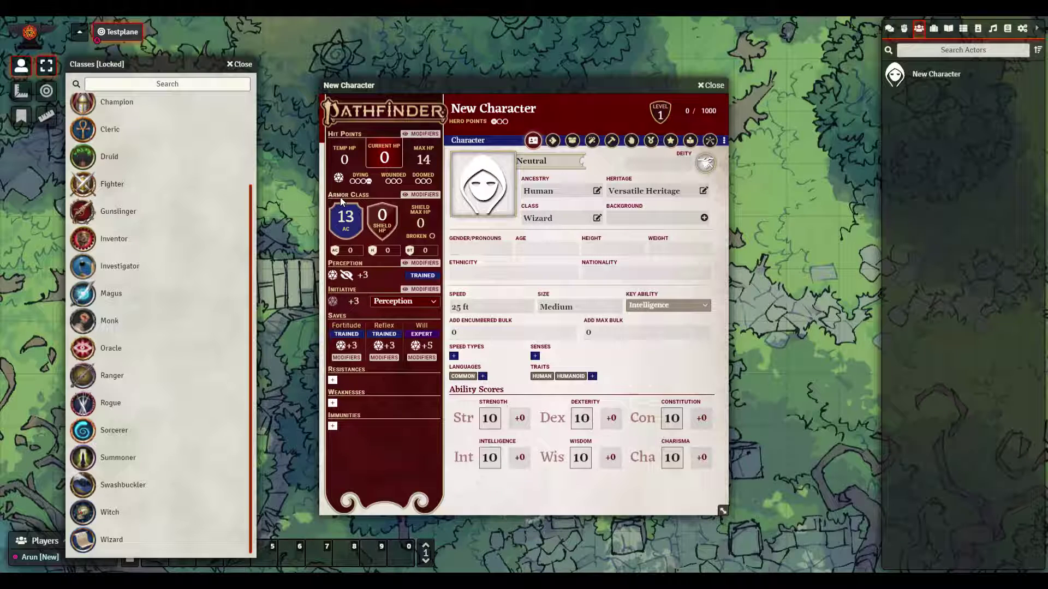
{"action": "key", "text": "Escape"}
- Search backgrounds for 'schola' and set the background to Scholar (Arcana)
{"action": "left_click", "coordinate": [704, 217]}
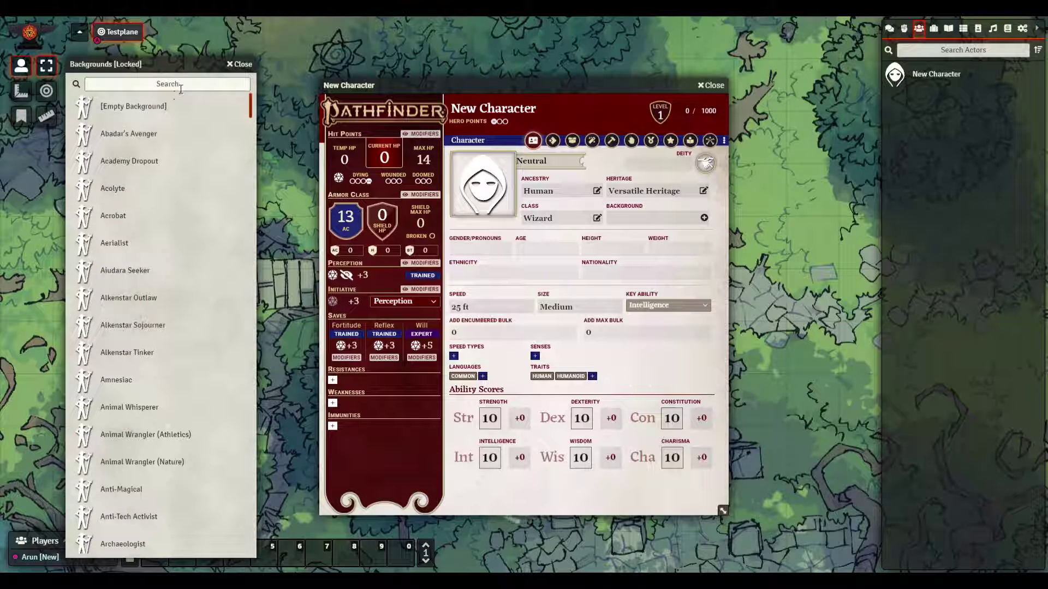
{"action": "left_click", "coordinate": [181, 84]}
{"action": "type", "text": "schola"}
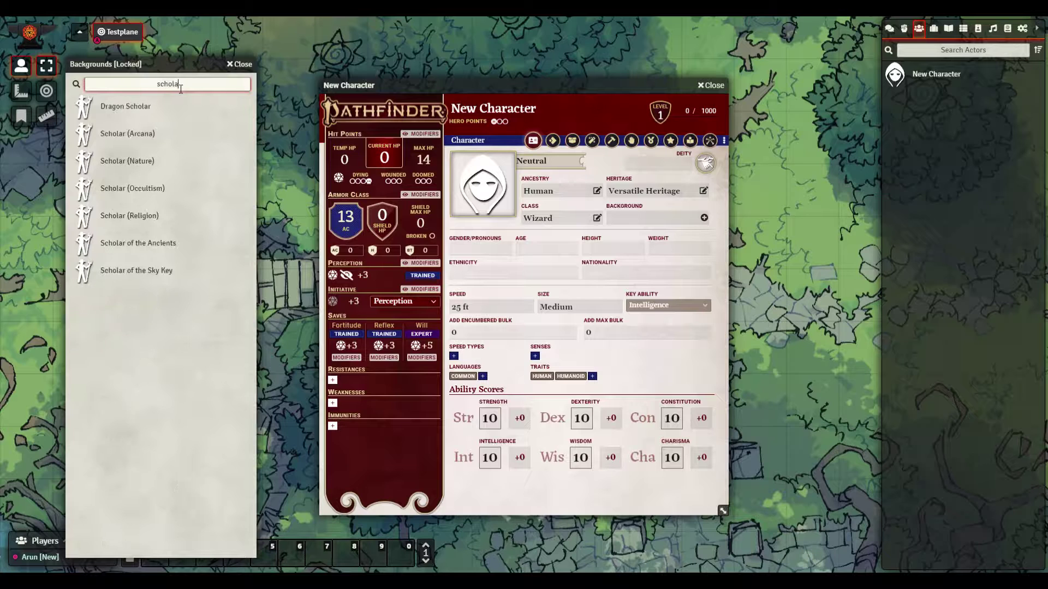
{"action": "left_click_drag", "start_coordinate": [153, 124], "coordinate": [649, 216]}
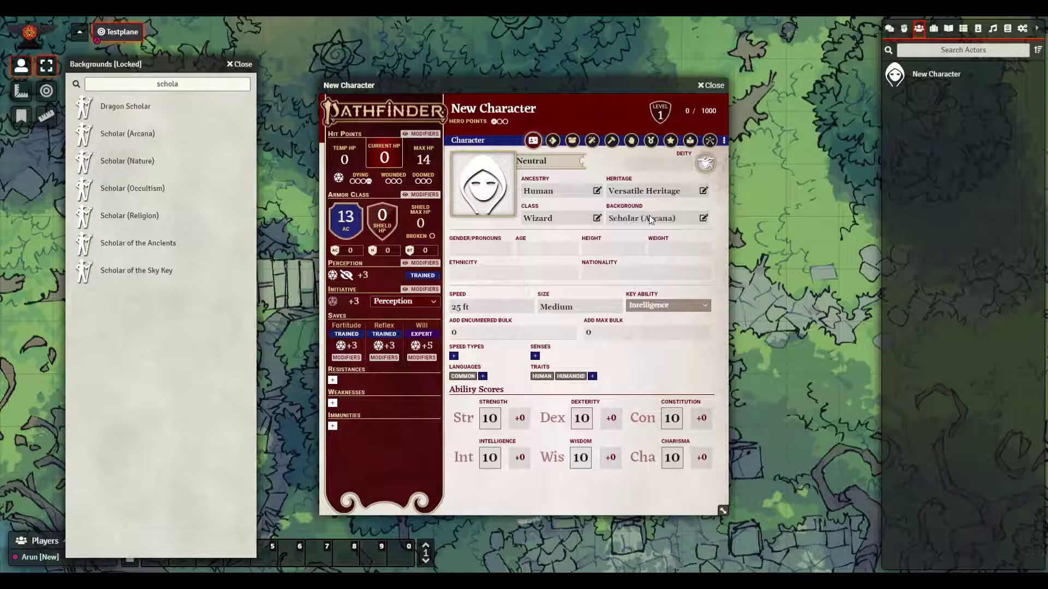
{"action": "left_click", "coordinate": [242, 64]}
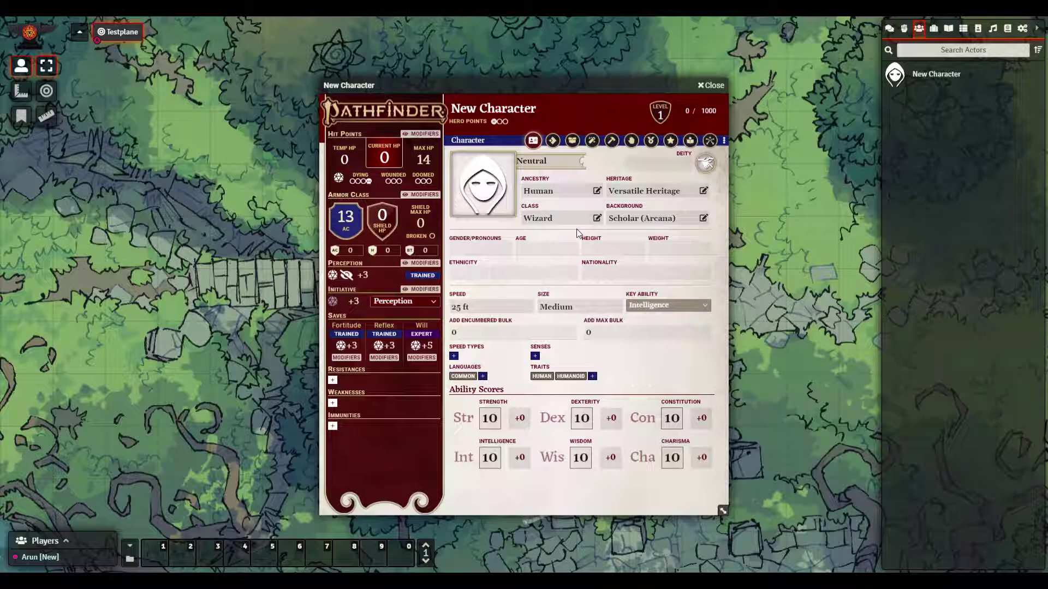
- Change the Strength score to 12, giving a +1 modifier
{"action": "left_click", "coordinate": [494, 425]}
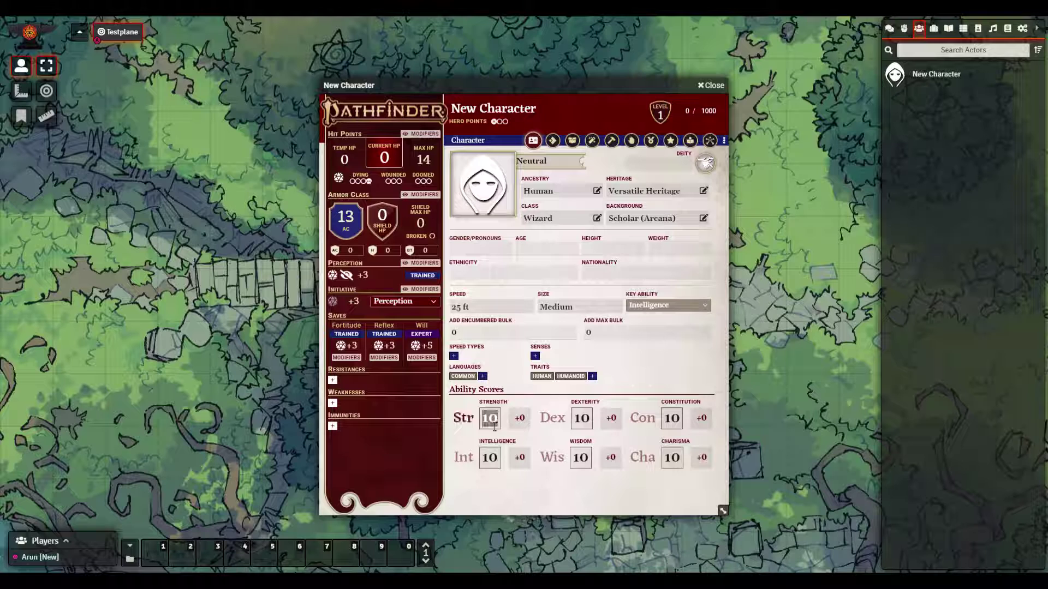
{"action": "type", "text": "12"}
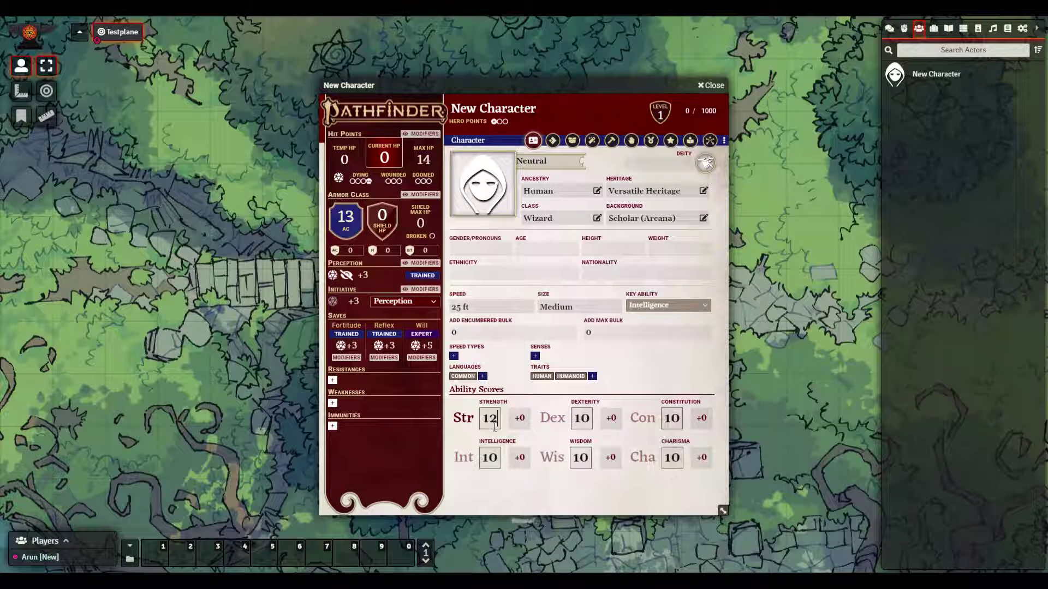
{"action": "left_click", "coordinate": [551, 398]}
- Show the Inventory and open the weapons Compendium Browser on the left side
{"action": "left_click", "coordinate": [573, 141]}
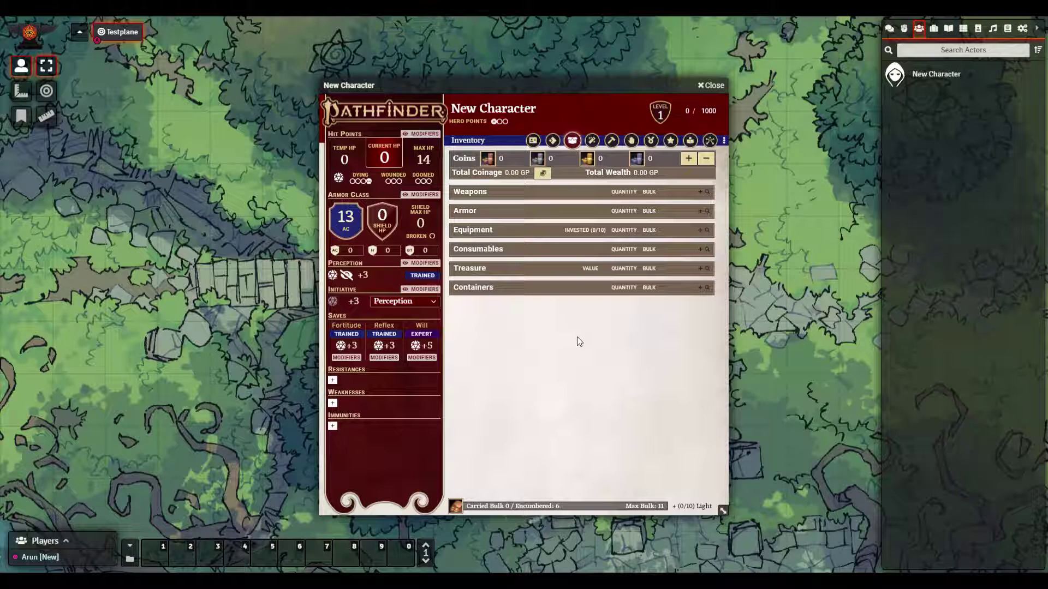
{"action": "left_click", "coordinate": [707, 192]}
{"action": "left_click_drag", "start_coordinate": [414, 112], "coordinate": [110, 109]}
- Clear the weapons filter, search 'adventurer', and add the Adventurer's Pack to the inventory
{"action": "left_click_drag", "start_coordinate": [529, 89], "coordinate": [657, 85]}
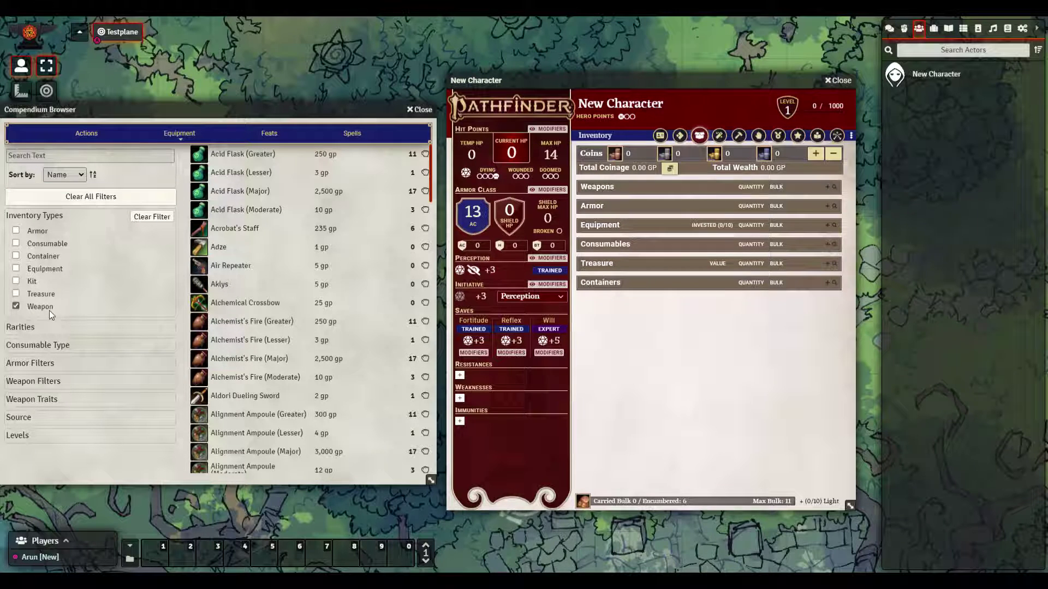
{"action": "scroll", "coordinate": [278, 229], "scroll_direction": "down", "scroll_amount": 10}
{"action": "scroll", "coordinate": [280, 230], "scroll_direction": "down", "scroll_amount": 5}
{"action": "scroll", "coordinate": [279, 229], "scroll_direction": "up", "scroll_amount": 15}
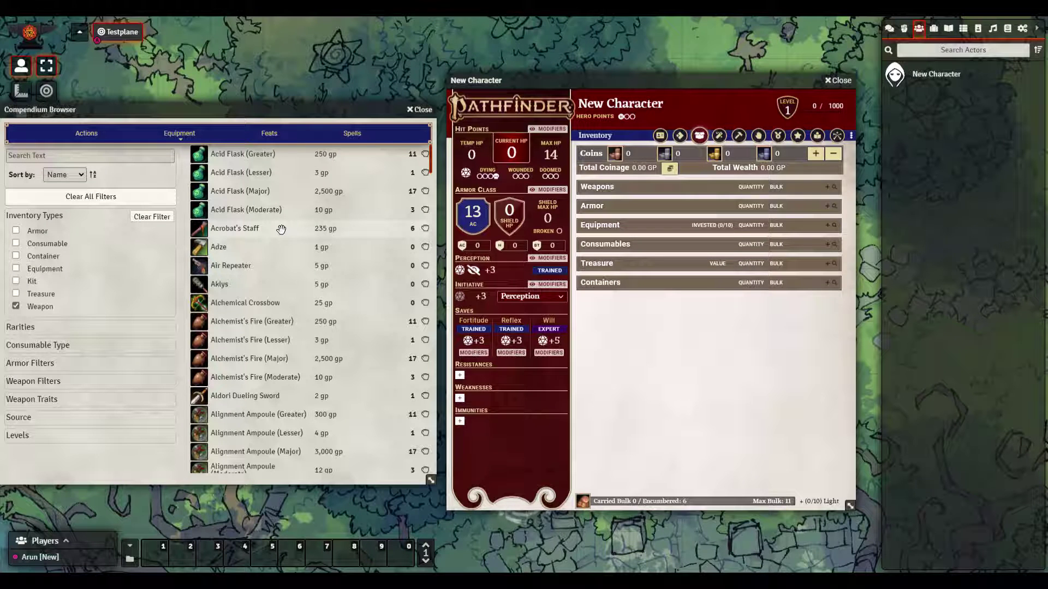
{"action": "left_click", "coordinate": [16, 306]}
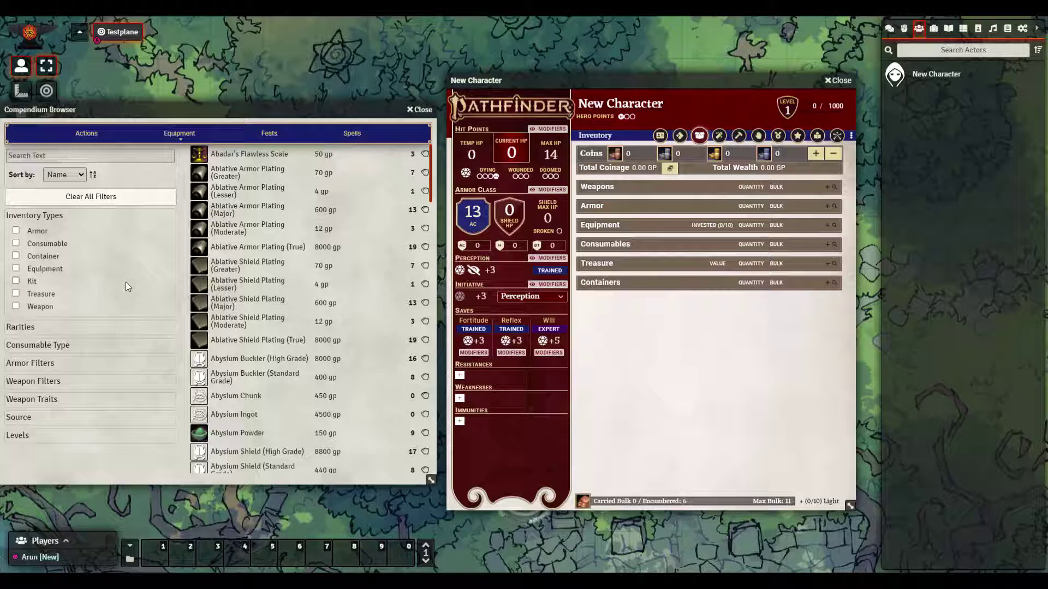
{"action": "left_click", "coordinate": [110, 157]}
{"action": "type", "text": "adventurer"}
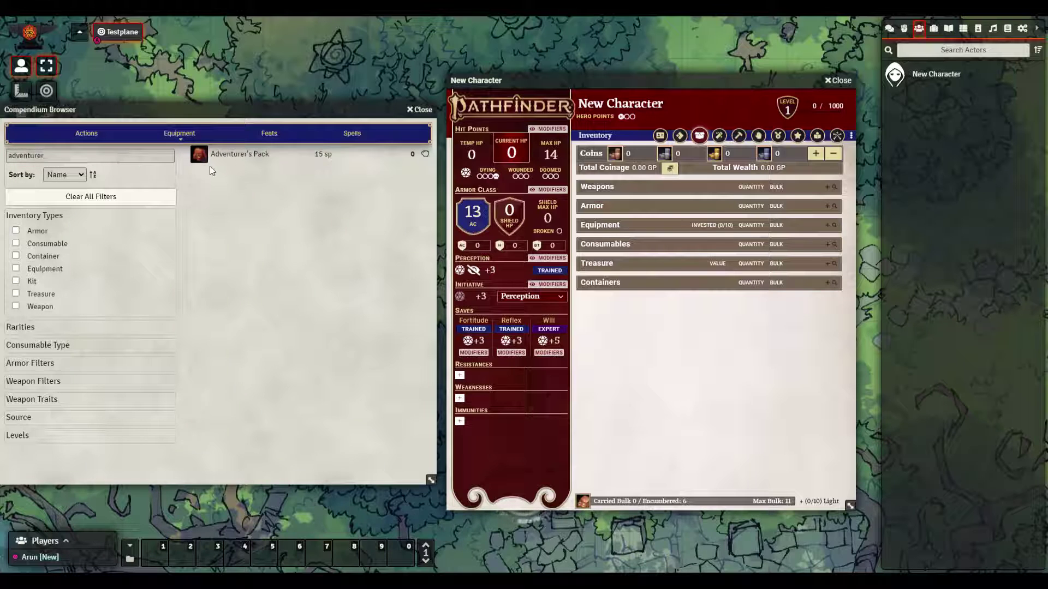
{"action": "left_click_drag", "start_coordinate": [233, 156], "coordinate": [675, 224]}
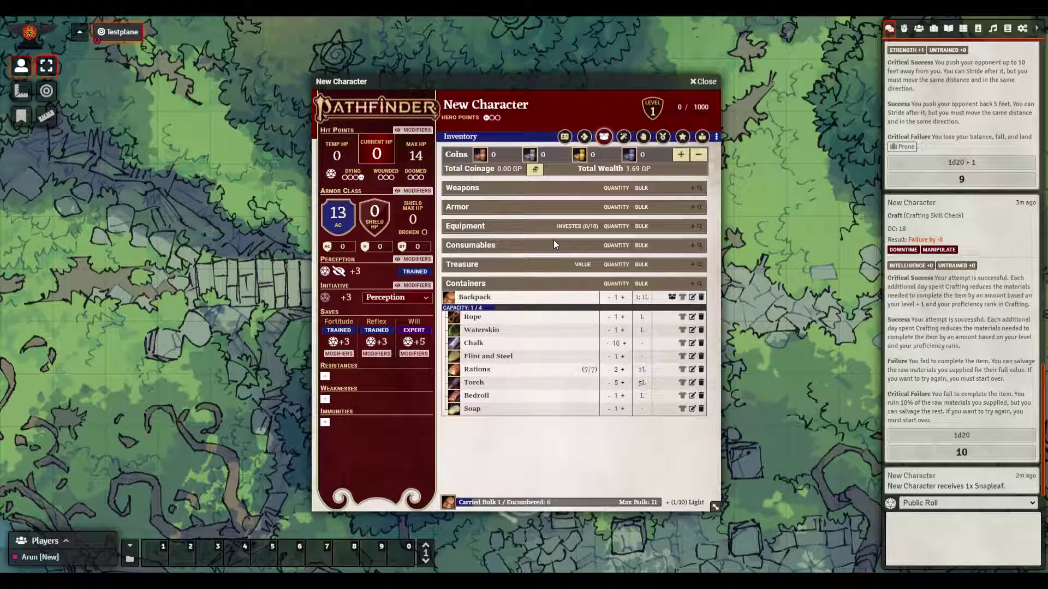
- Add Full Plate to the Armor section and set it to Worn (Armor)
{"action": "left_click", "coordinate": [699, 207]}
{"action": "left_click_drag", "start_coordinate": [262, 234], "coordinate": [594, 231]}
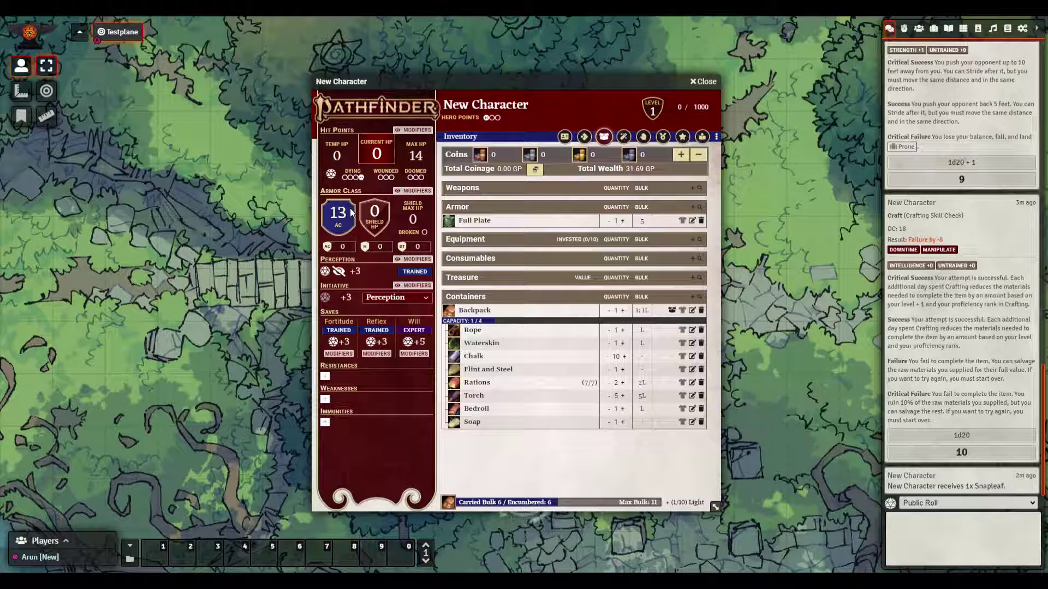
{"action": "left_click", "coordinate": [682, 221]}
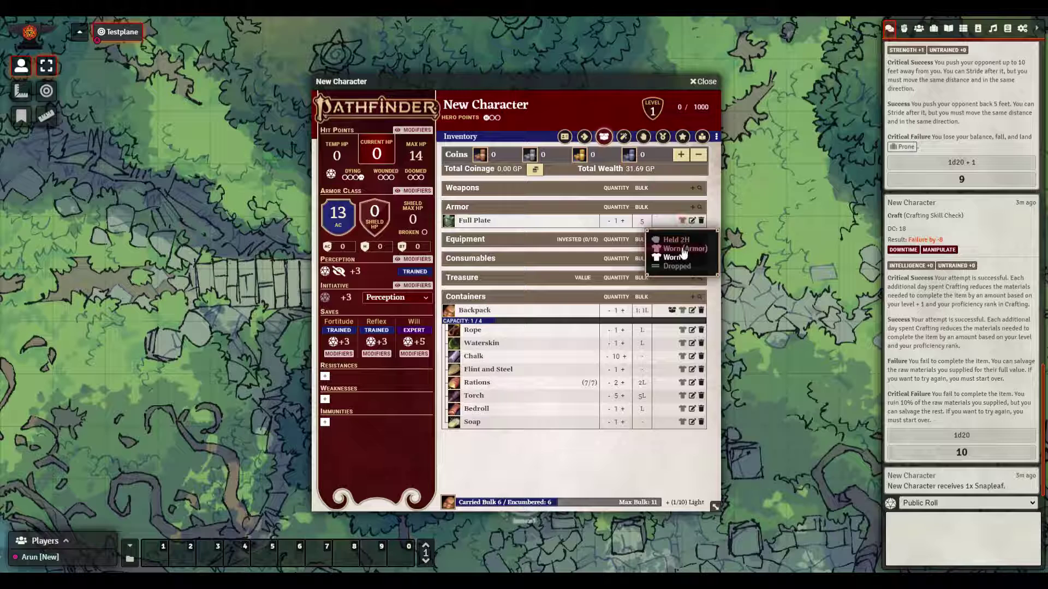
{"action": "left_click", "coordinate": [683, 251]}
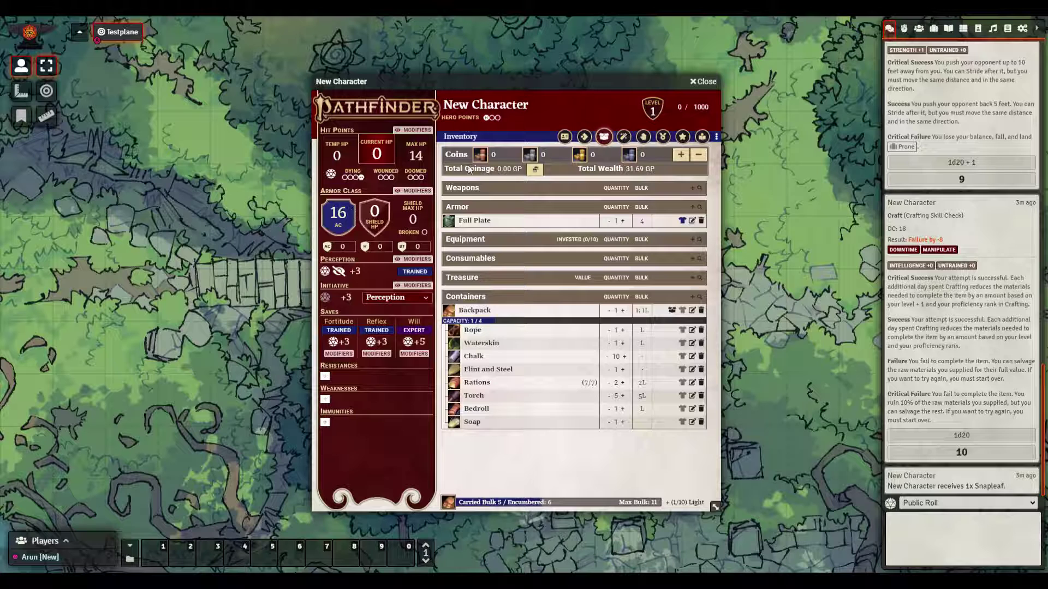
- Review the Character and Proficiencies pages, then return to the Inventory
{"action": "left_click", "coordinate": [566, 137]}
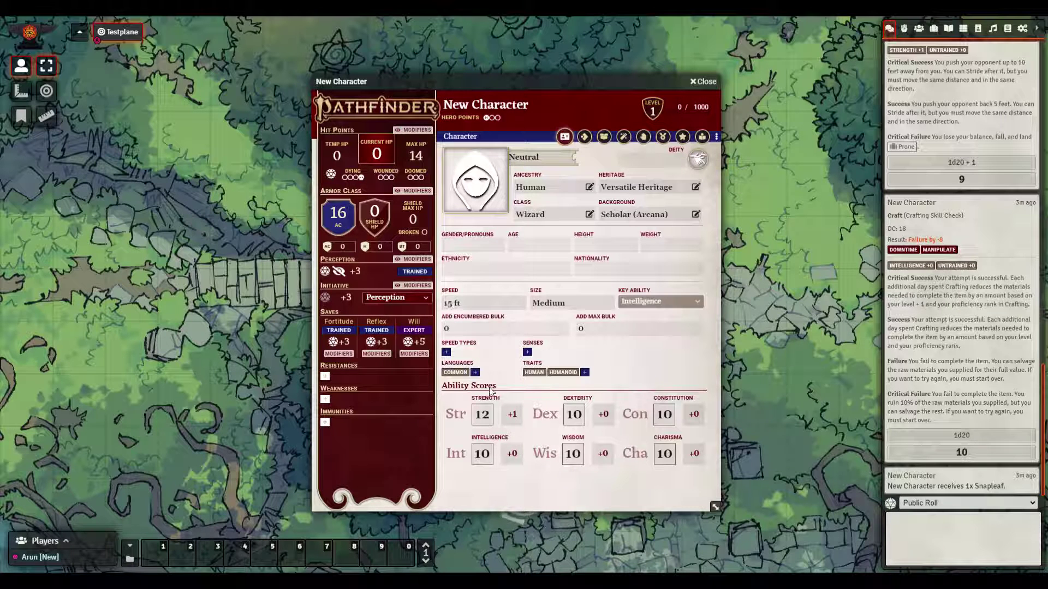
{"action": "left_click", "coordinate": [644, 138]}
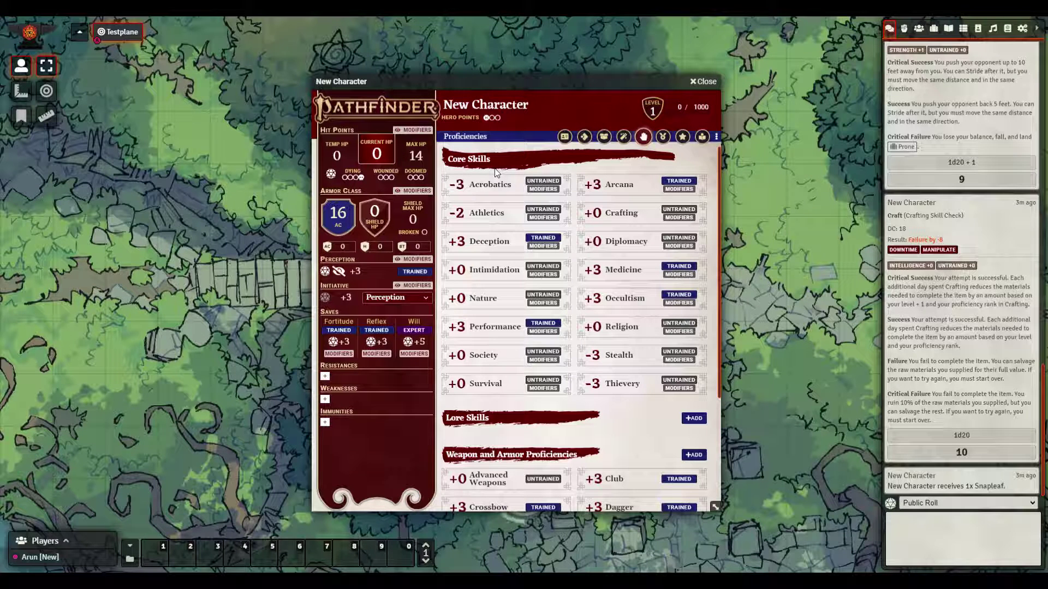
{"action": "left_click", "coordinate": [604, 136]}
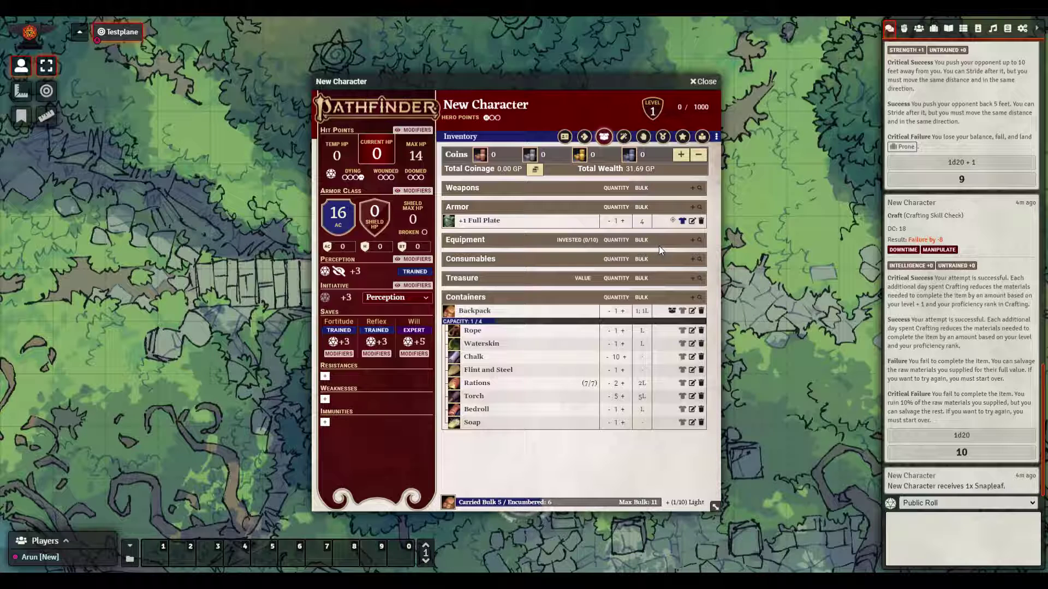
- Invest the +1 Full Plate to raise AC to 17, then return to the skill proficiencies
{"action": "left_click", "coordinate": [673, 221]}
{"action": "left_click", "coordinate": [648, 139]}
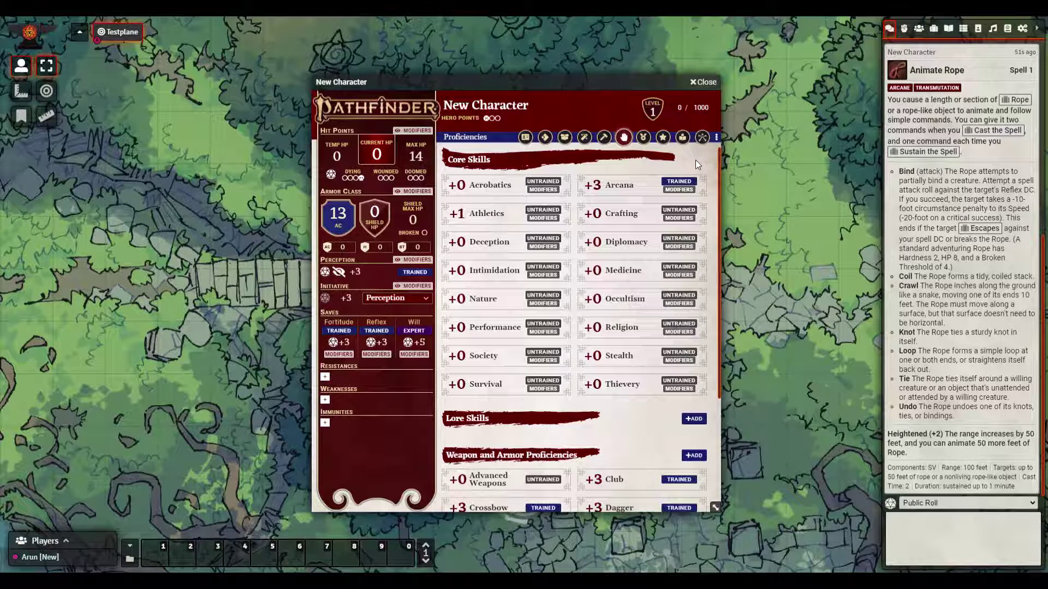
- Make the wizard trained in Deception and Medicine (+3 each), then view the Feats page
{"action": "scroll", "coordinate": [659, 279], "scroll_direction": "down", "scroll_amount": 1}
{"action": "scroll", "coordinate": [659, 278], "scroll_direction": "down", "scroll_amount": 3}
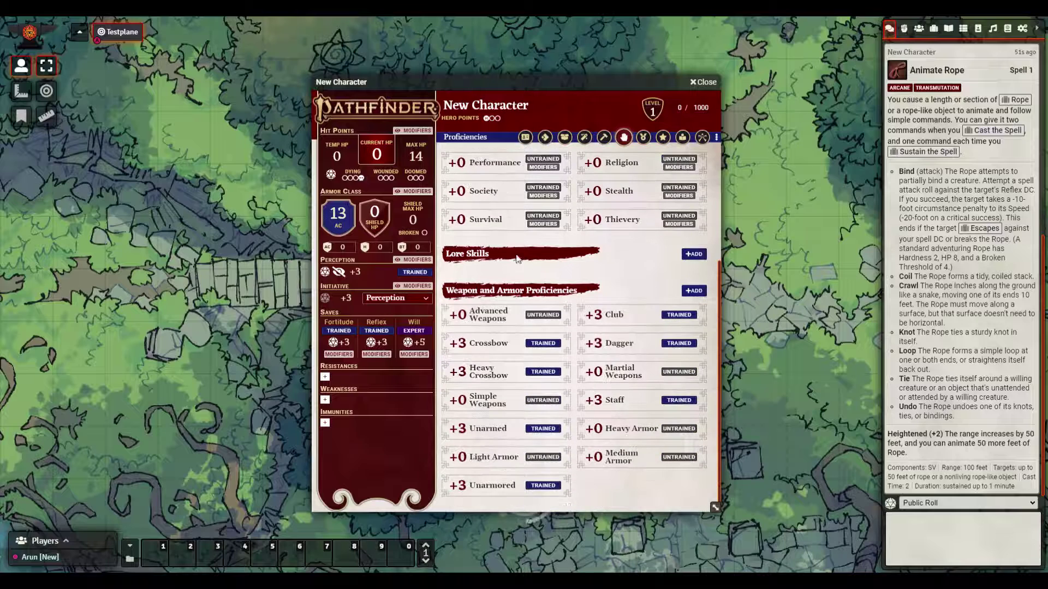
{"action": "scroll", "coordinate": [628, 362], "scroll_direction": "up", "scroll_amount": 4}
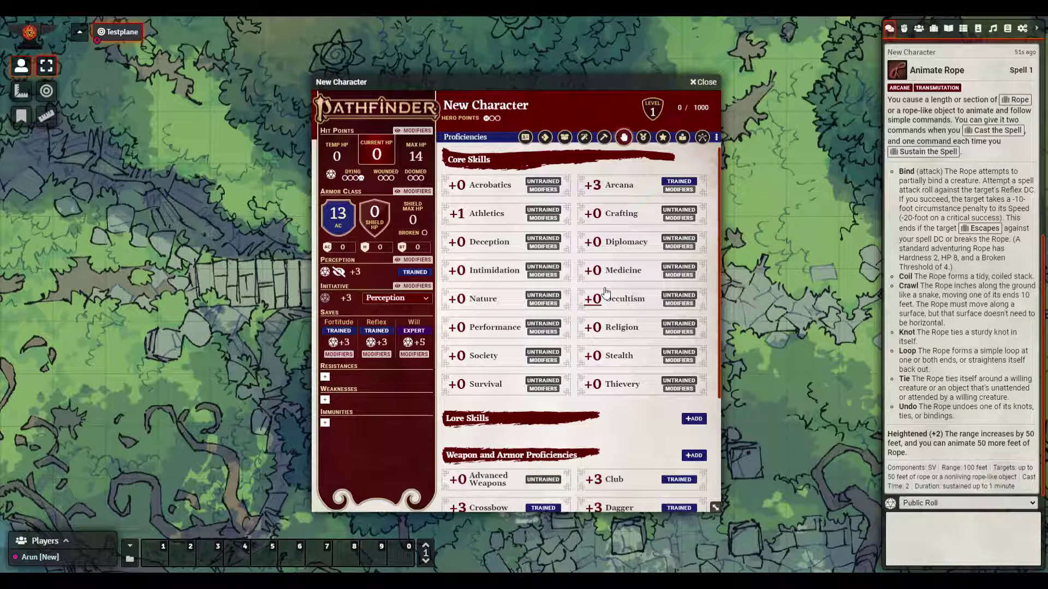
{"action": "scroll", "coordinate": [606, 293], "scroll_direction": "down", "scroll_amount": 3}
{"action": "scroll", "coordinate": [605, 293], "scroll_direction": "down", "scroll_amount": 1}
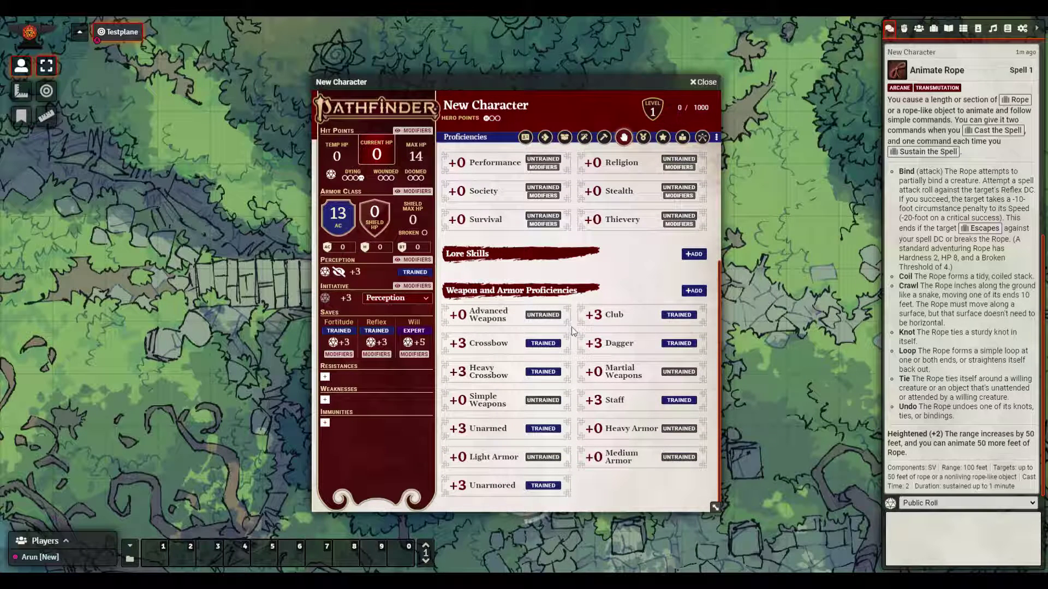
{"action": "scroll", "coordinate": [574, 315], "scroll_direction": "up", "scroll_amount": 4}
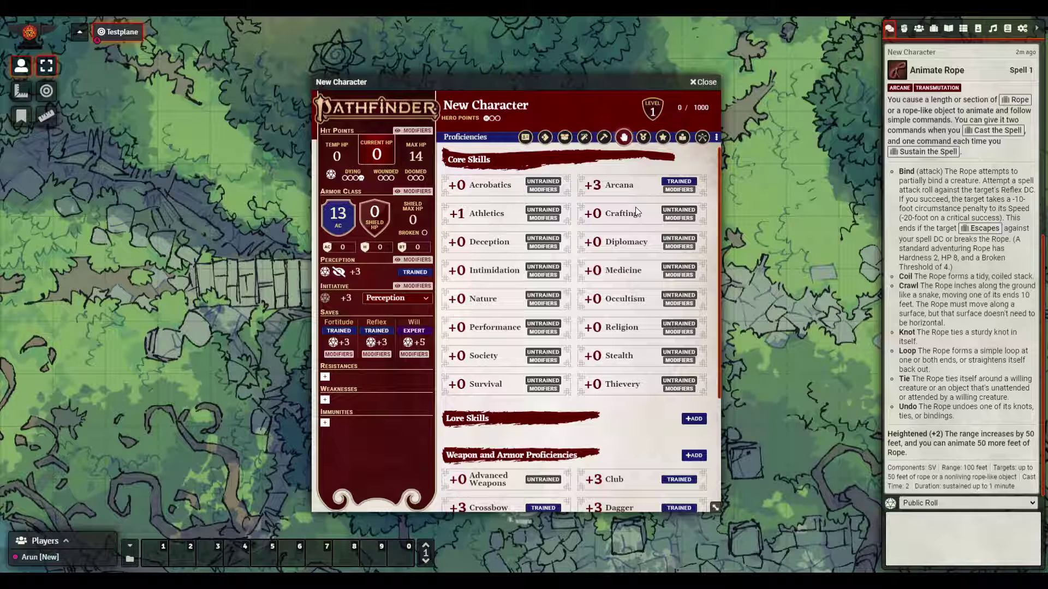
{"action": "left_click", "coordinate": [549, 240]}
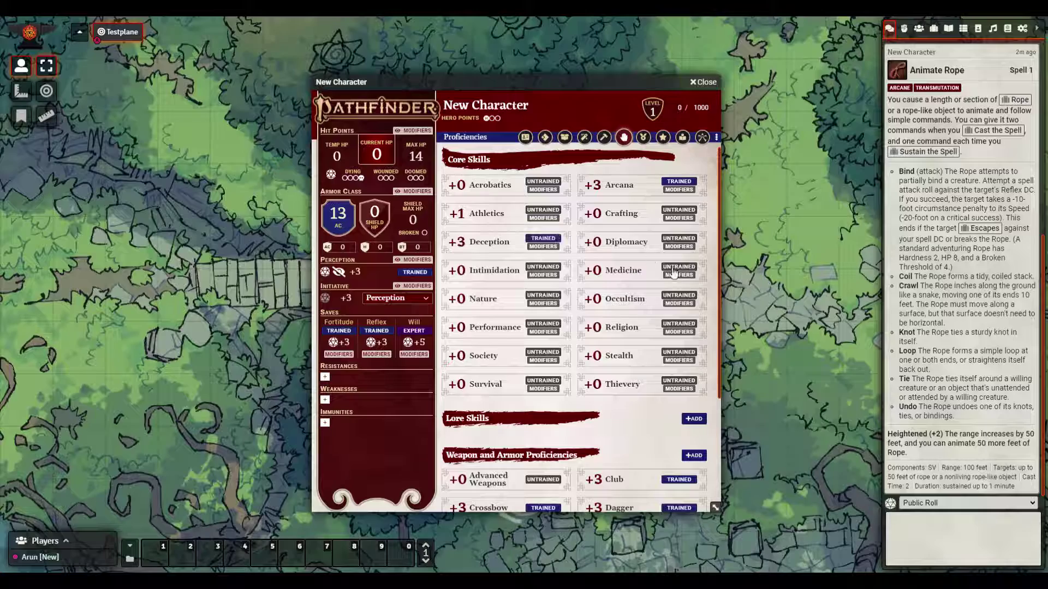
{"action": "left_click", "coordinate": [682, 269]}
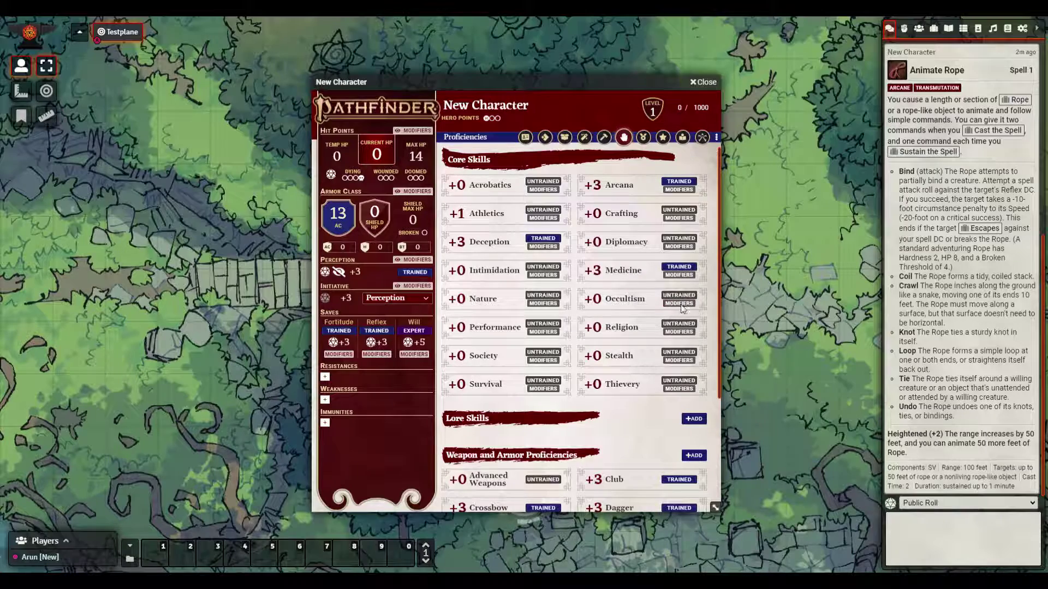
{"action": "left_click", "coordinate": [643, 137]}
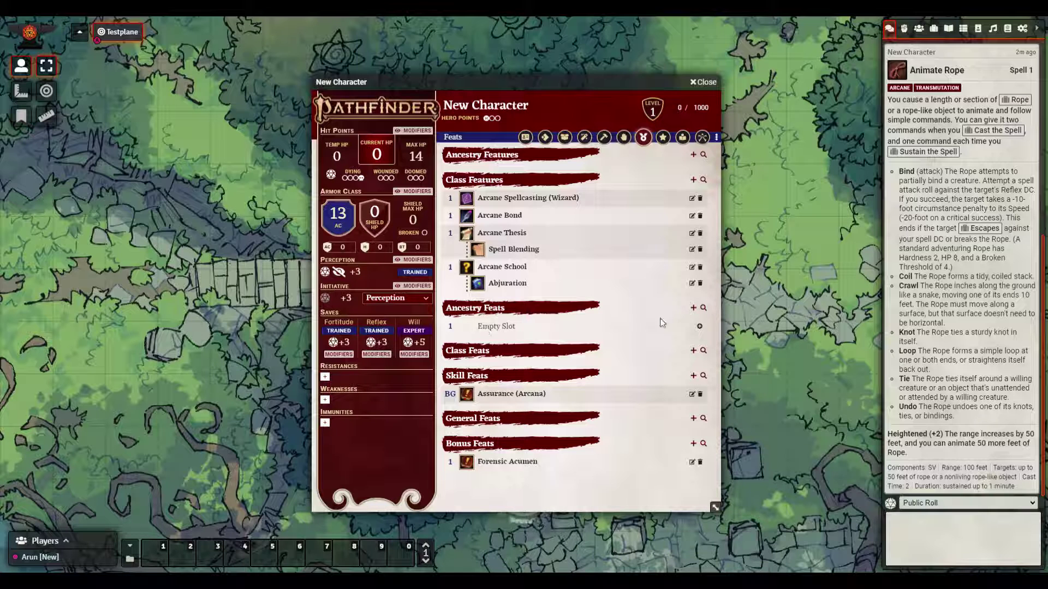
- Drag Keep Up Appearances from the Compendium Browser into the empty Ancestry Feats slot
{"action": "left_click", "coordinate": [700, 327]}
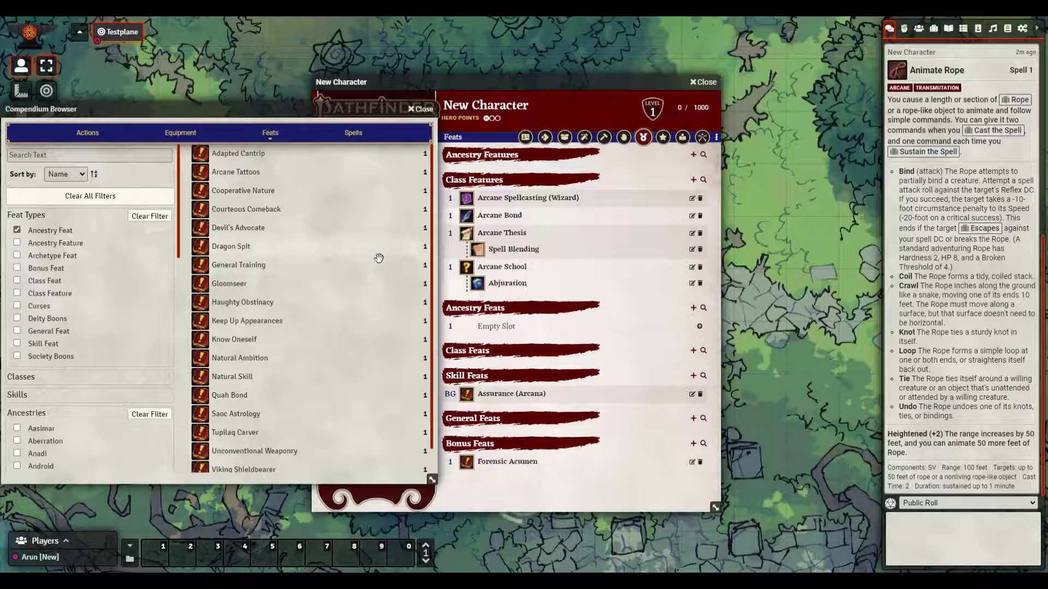
{"action": "scroll", "coordinate": [377, 257], "scroll_direction": "down", "scroll_amount": 1}
{"action": "scroll", "coordinate": [376, 255], "scroll_direction": "down", "scroll_amount": 1}
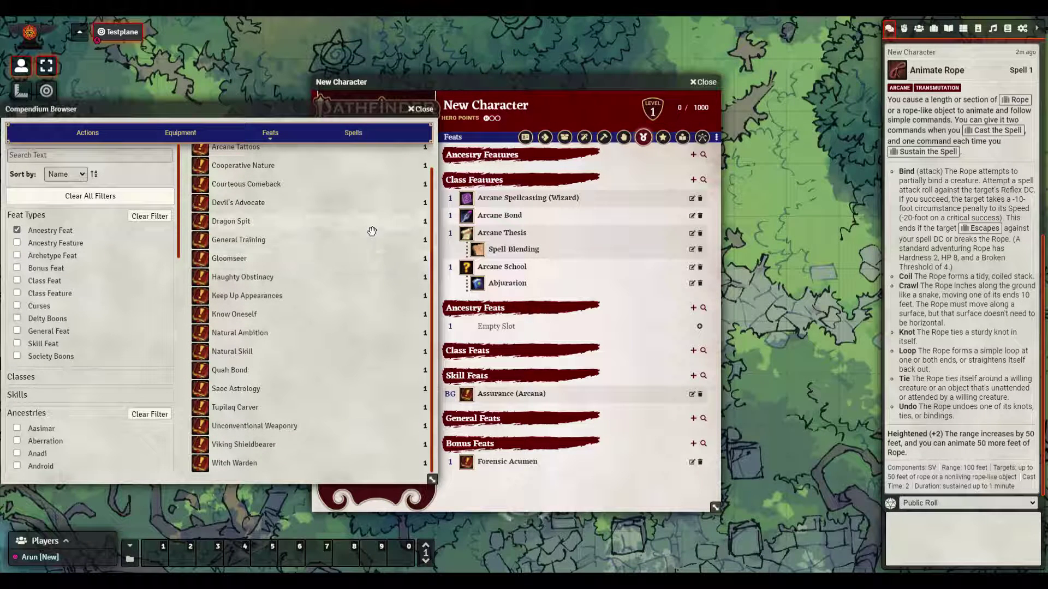
{"action": "scroll", "coordinate": [371, 229], "scroll_direction": "up", "scroll_amount": 2}
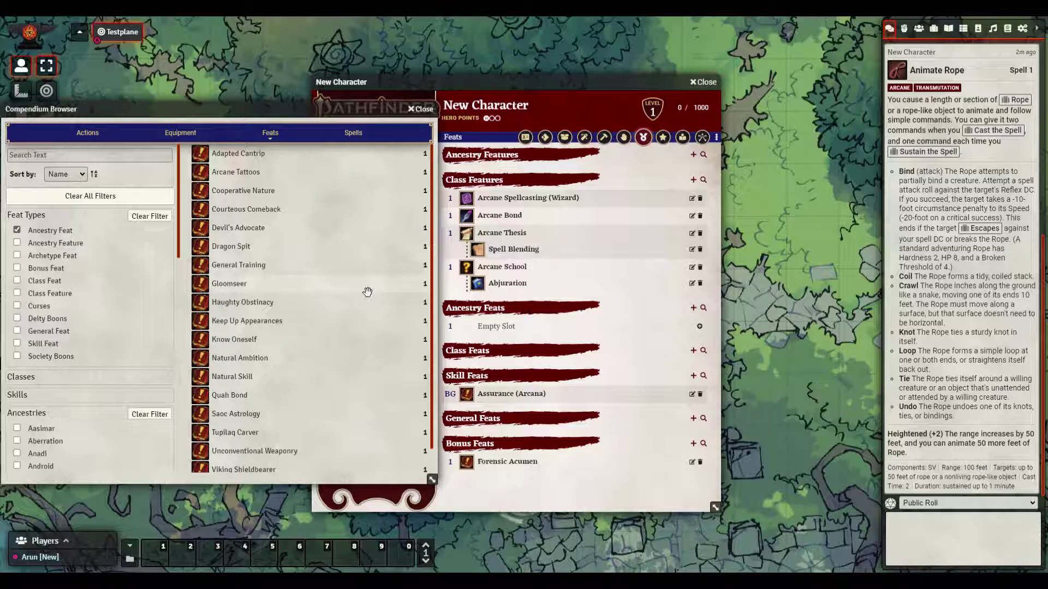
{"action": "scroll", "coordinate": [367, 292], "scroll_direction": "down", "scroll_amount": 2}
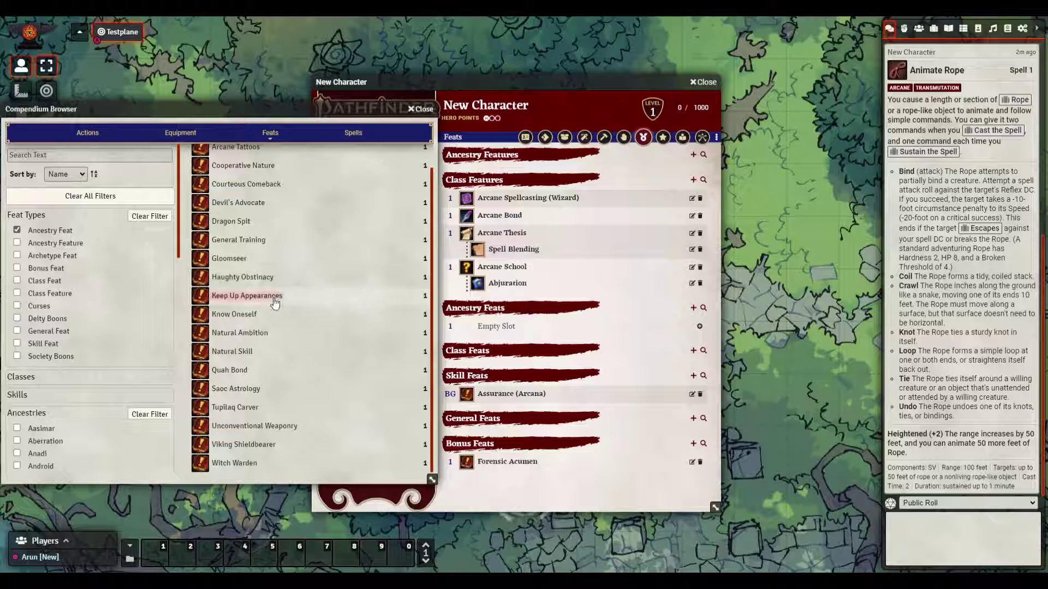
{"action": "left_click_drag", "start_coordinate": [268, 300], "coordinate": [503, 326]}
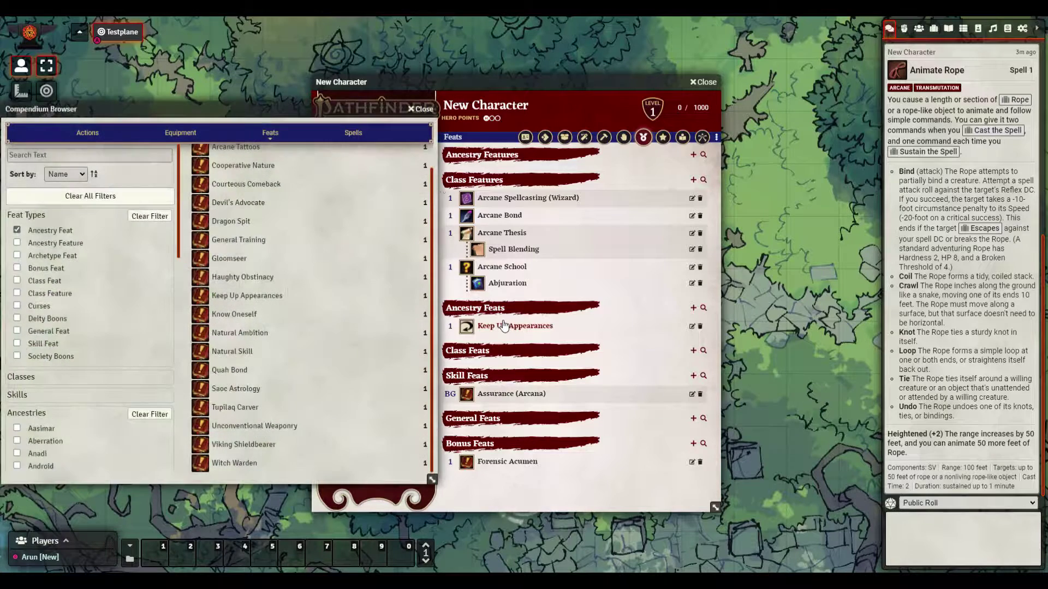
{"action": "left_click", "coordinate": [422, 110]}
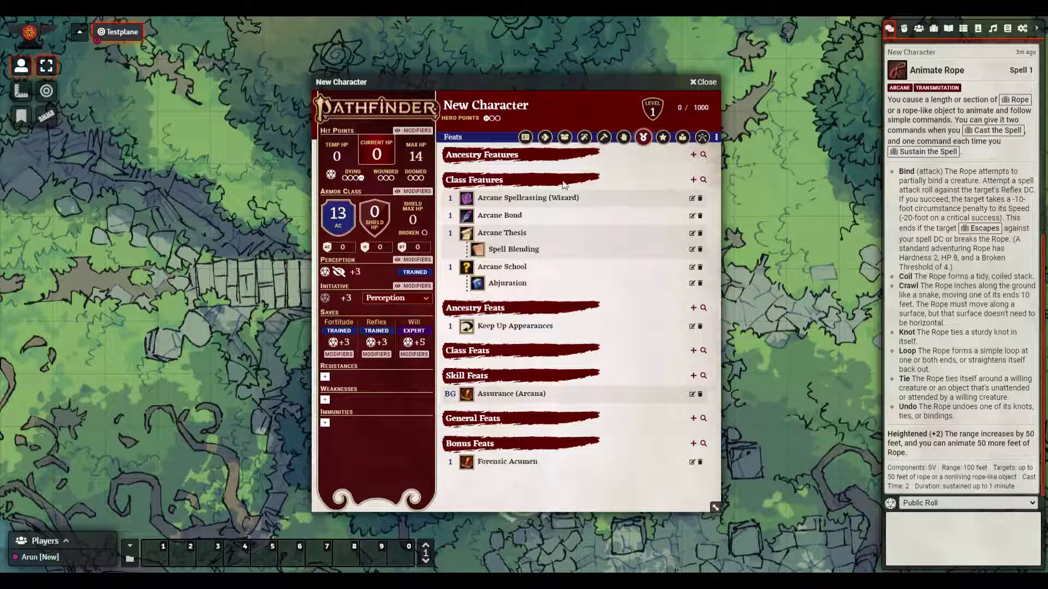
- On the Actions page, send the Drain Bonded Item free action to chat
{"action": "left_click", "coordinate": [547, 141]}
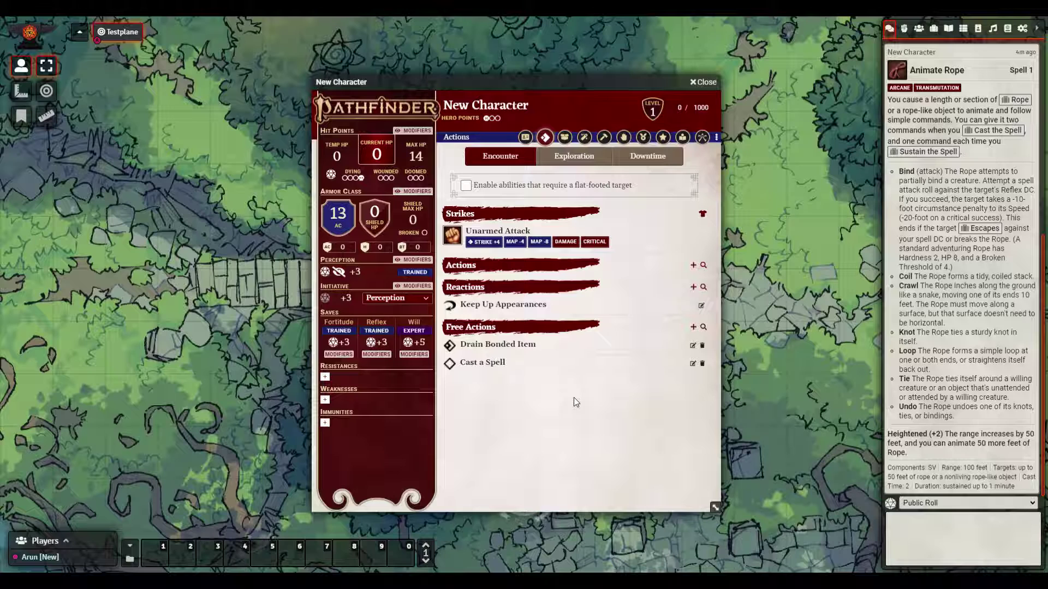
{"action": "left_click", "coordinate": [452, 347]}
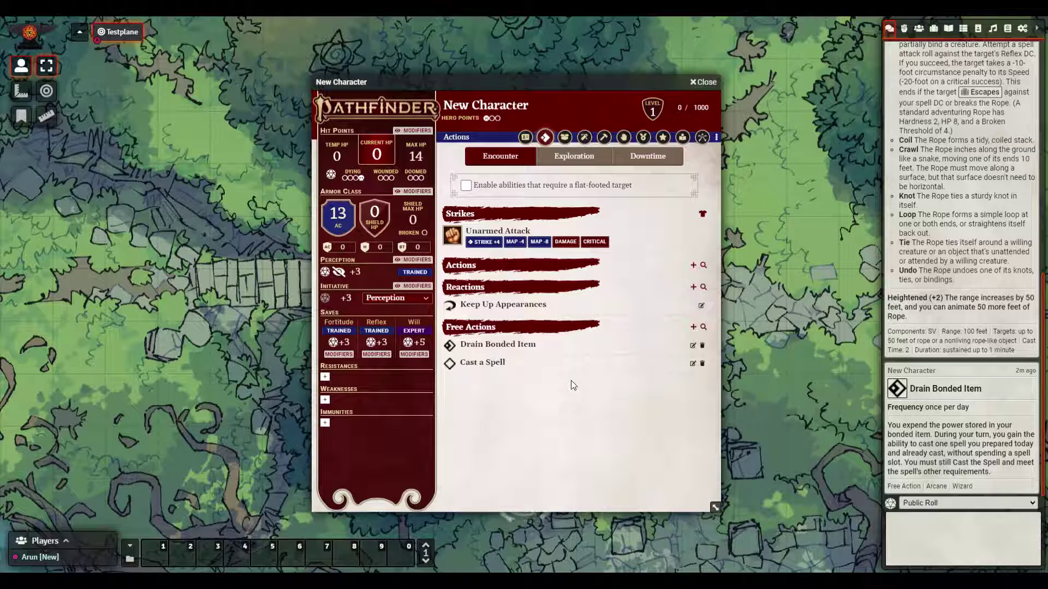
- Search the compendium for 'demoralize', add Demoralize to Actions, and expand its Intimidation description
{"action": "left_click", "coordinate": [703, 265]}
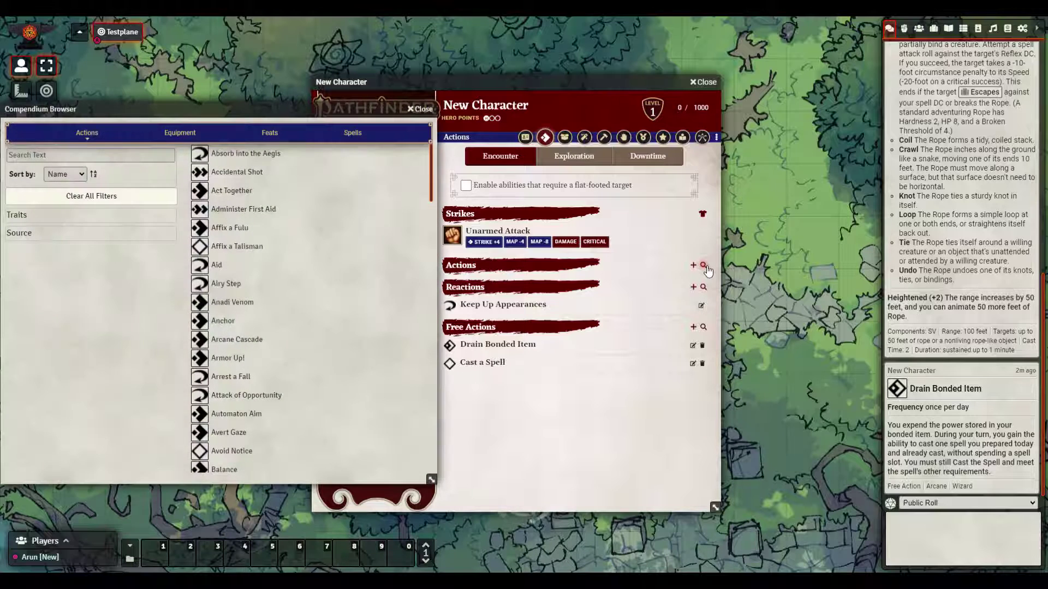
{"action": "left_click", "coordinate": [114, 158]}
{"action": "type", "text": "demoralize"}
{"action": "key", "text": "Return"}
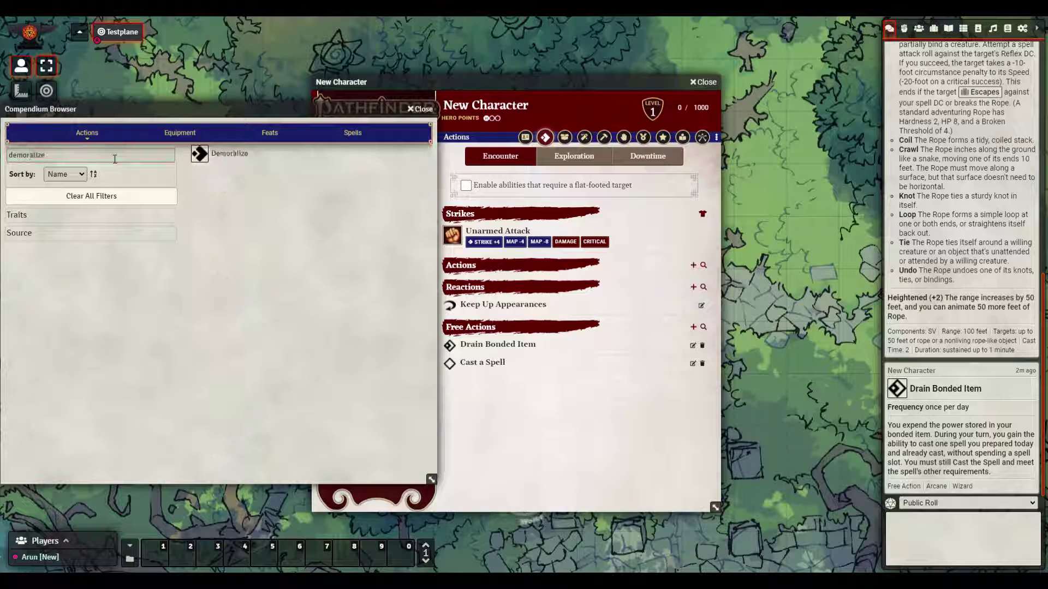
{"action": "left_click_drag", "start_coordinate": [236, 166], "coordinate": [578, 281]}
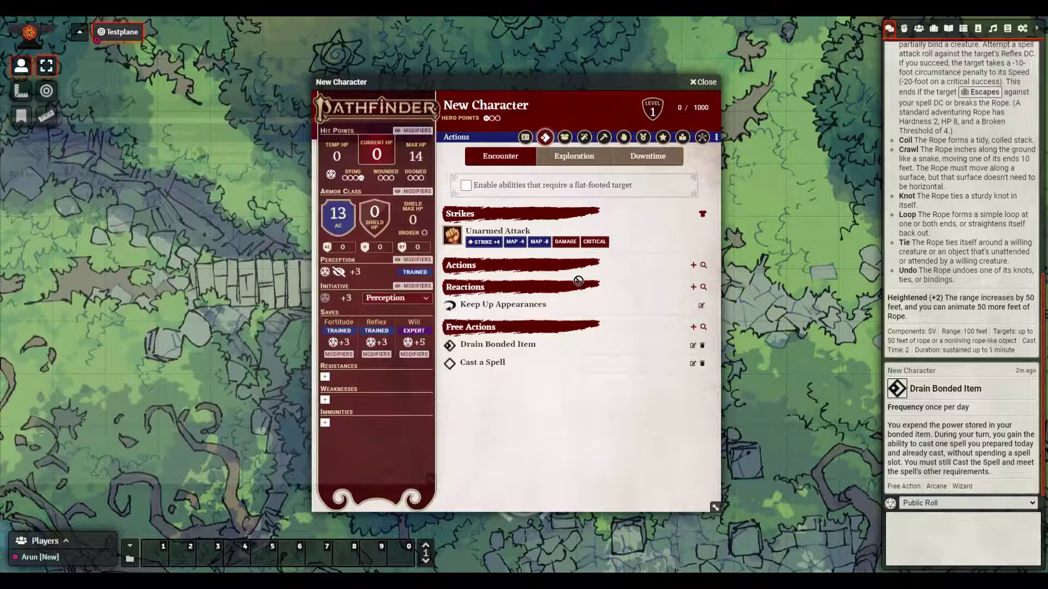
{"action": "left_click", "coordinate": [420, 109]}
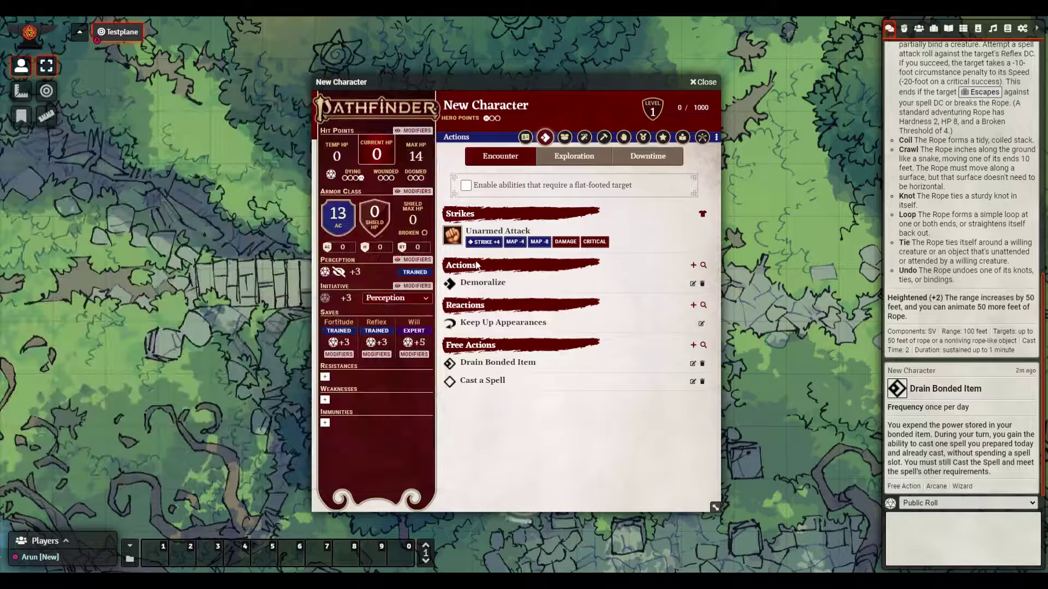
{"action": "left_click", "coordinate": [483, 283]}
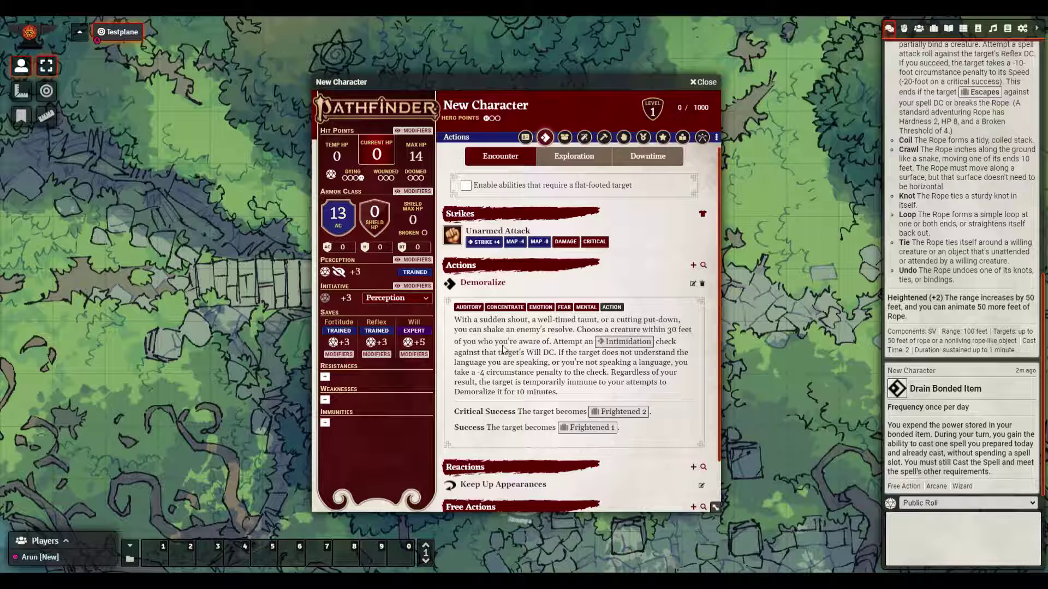
- Roll Demoralize's Intimidation check, then add Shove from the compendium and roll its Athletics check
{"action": "left_click", "coordinate": [621, 348]}
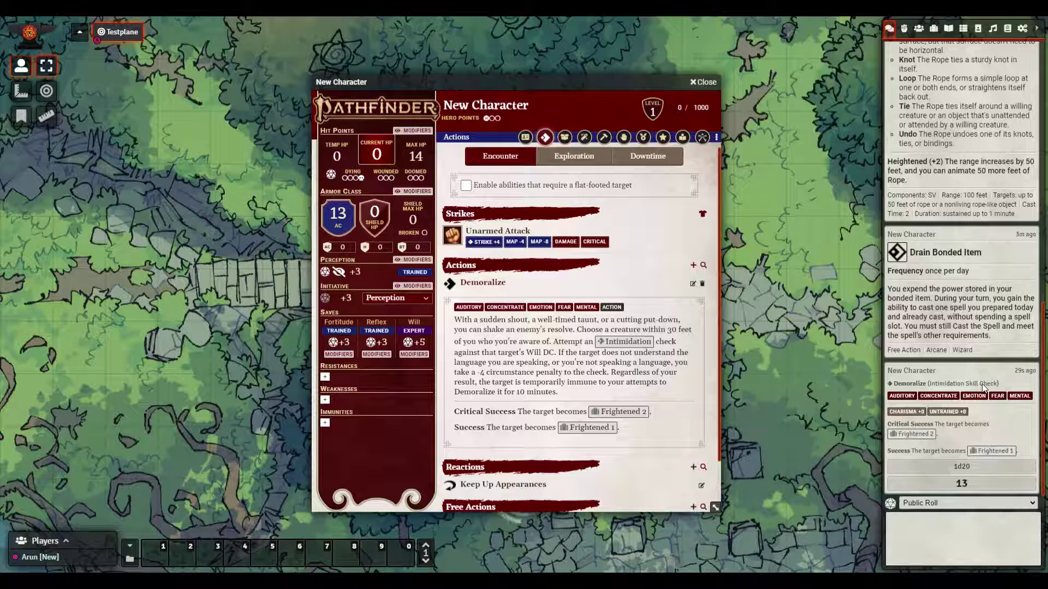
{"action": "left_click", "coordinate": [700, 81]}
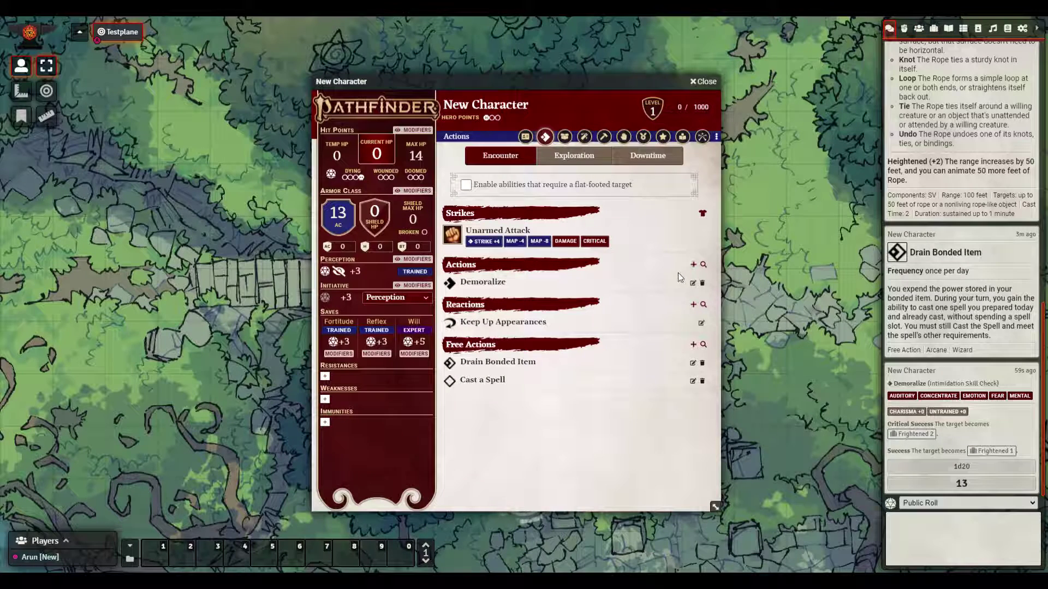
{"action": "left_click", "coordinate": [704, 266]}
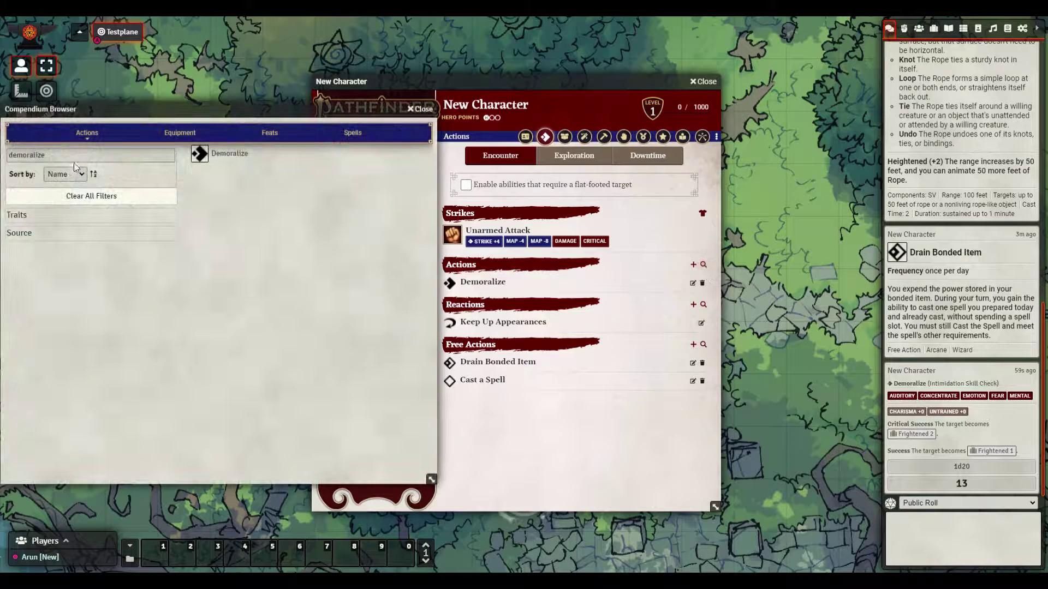
{"action": "double_click", "coordinate": [86, 162]}
{"action": "type", "text": "shove"}
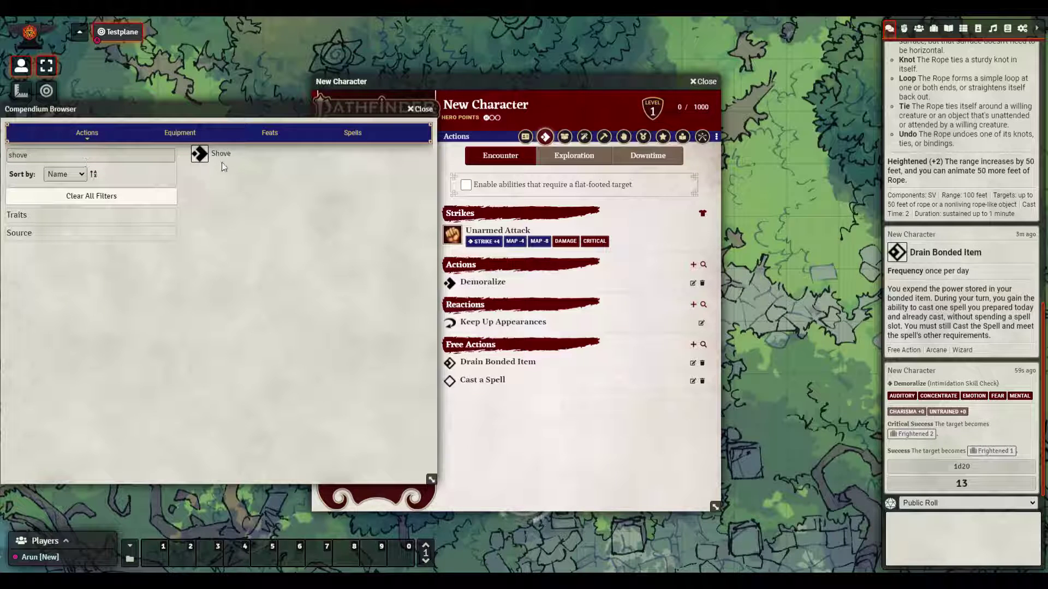
{"action": "left_click_drag", "start_coordinate": [218, 156], "coordinate": [568, 289]}
{"action": "left_click", "coordinate": [475, 300]}
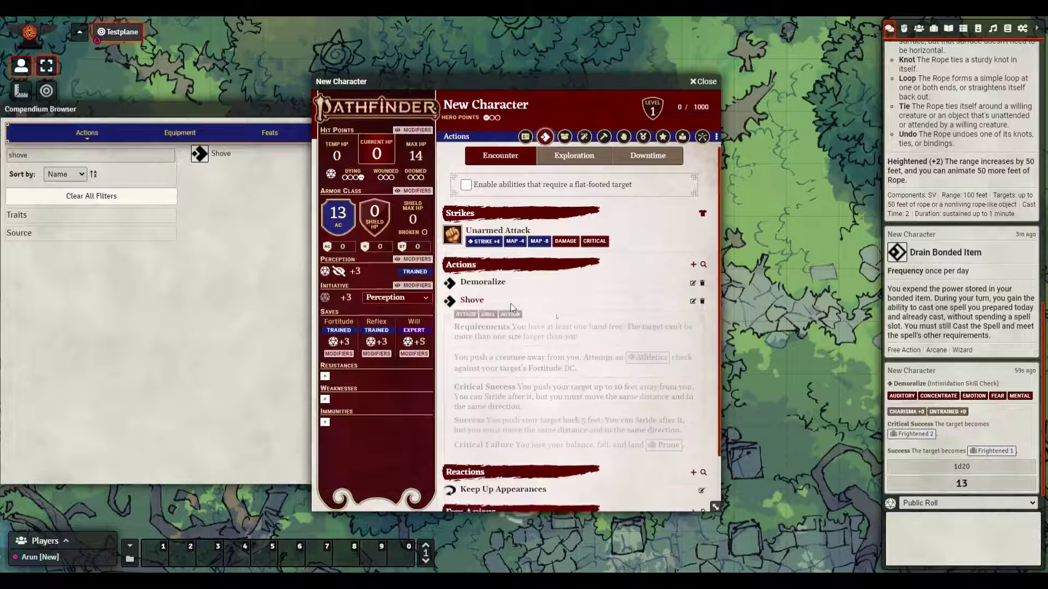
{"action": "left_click", "coordinate": [662, 373]}
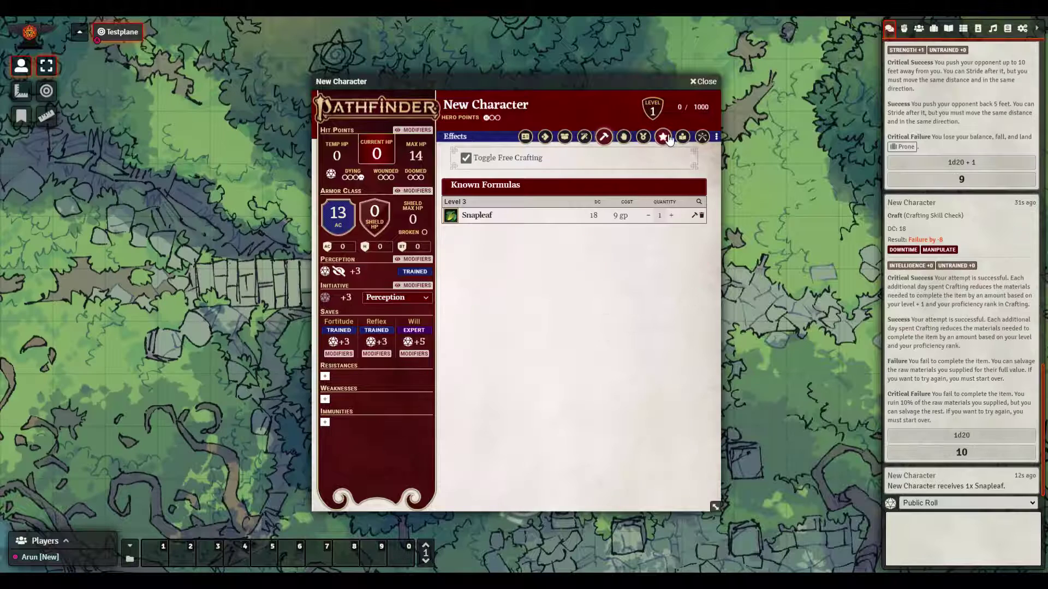
- View the Effects page with its empty Conditions, Effects and Deity Boons/Curses sections
{"action": "left_click", "coordinate": [664, 137]}
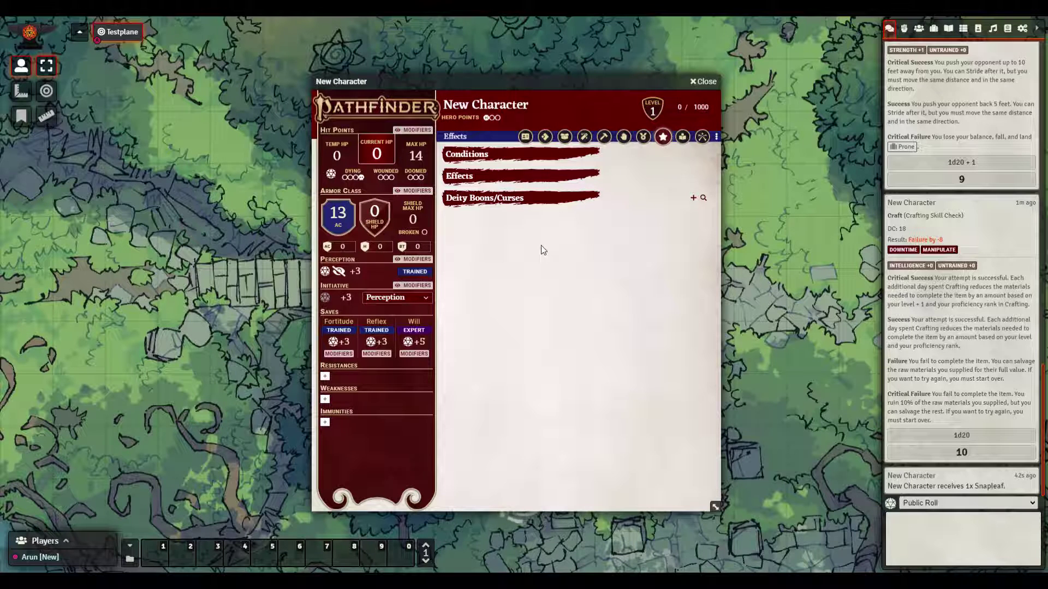
- Scroll through the Biography fields, then view the Pathfinder Society page with Envoy's Alliance faction
{"action": "left_click", "coordinate": [684, 137]}
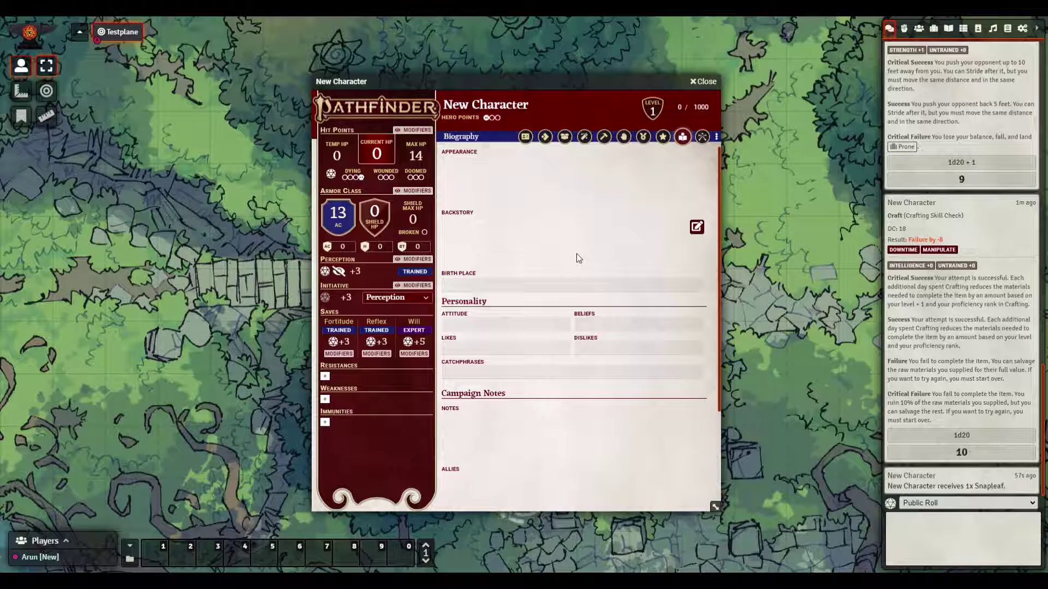
{"action": "scroll", "coordinate": [579, 259], "scroll_direction": "down", "scroll_amount": 3}
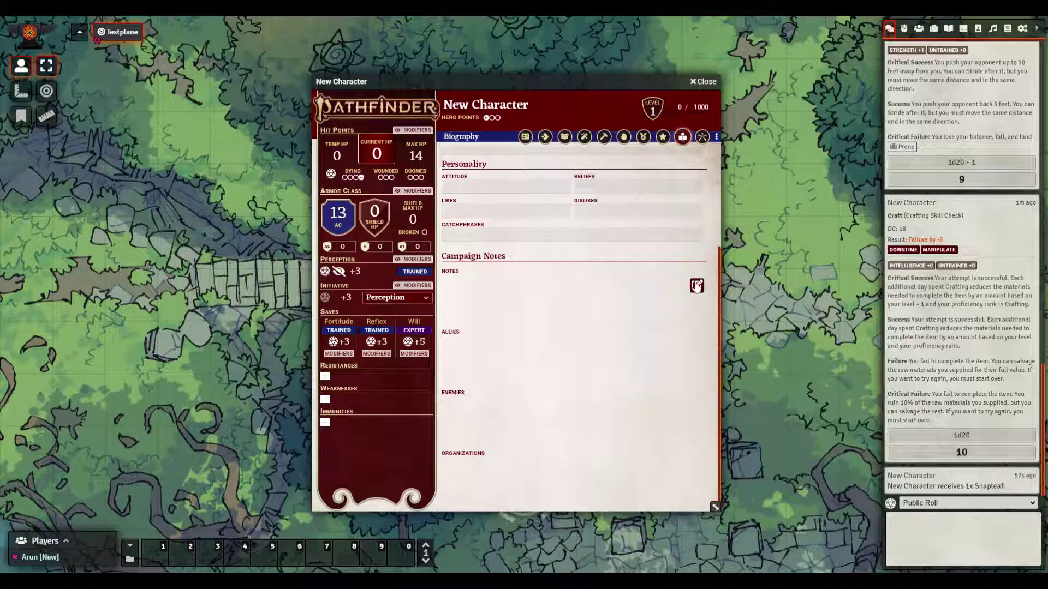
{"action": "scroll", "coordinate": [634, 303], "scroll_direction": "up", "scroll_amount": 3}
{"action": "left_click", "coordinate": [702, 136]}
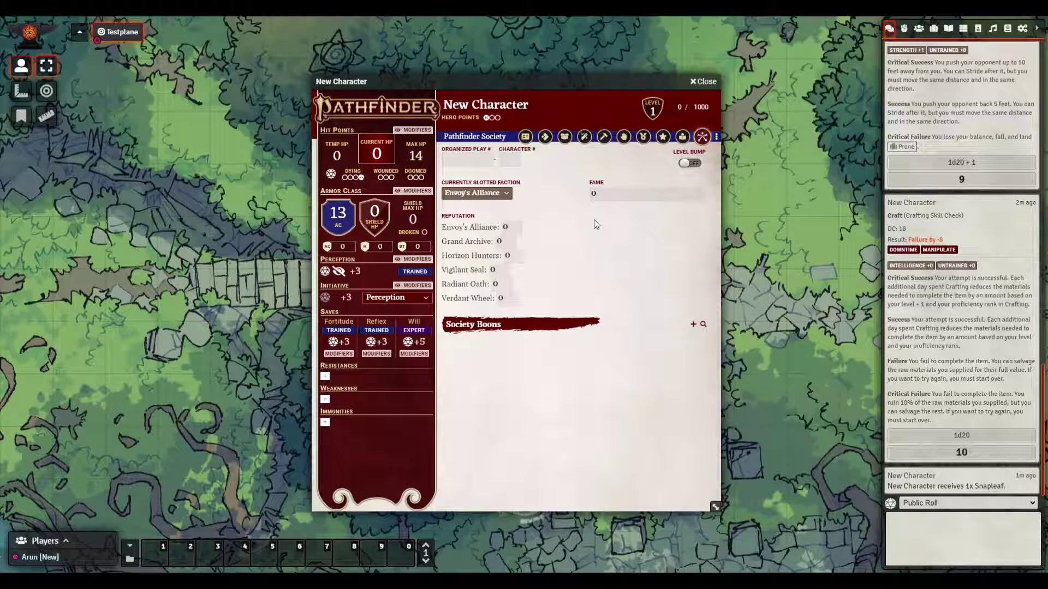
- Uncheck Crafting and Pathfinder Society in the Manage Tabs list to hide them
{"action": "left_click", "coordinate": [717, 137]}
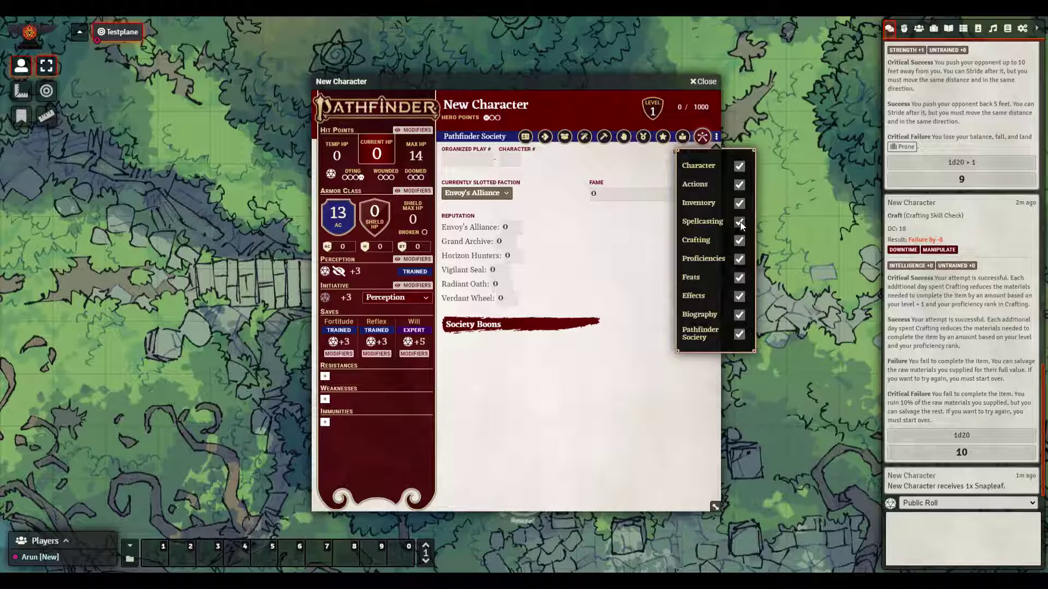
{"action": "left_click", "coordinate": [740, 241]}
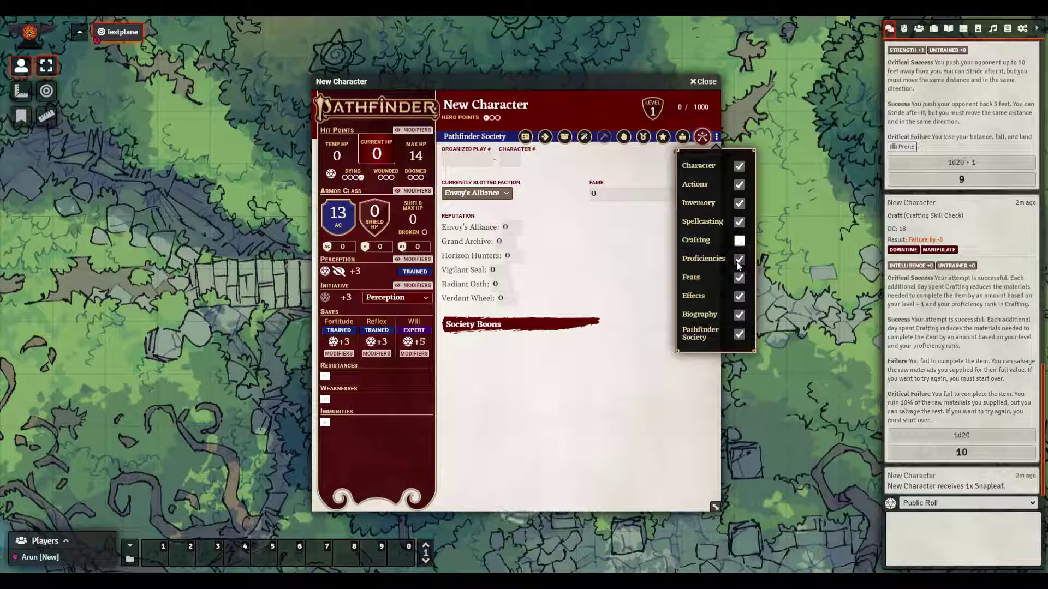
{"action": "left_click", "coordinate": [739, 335]}
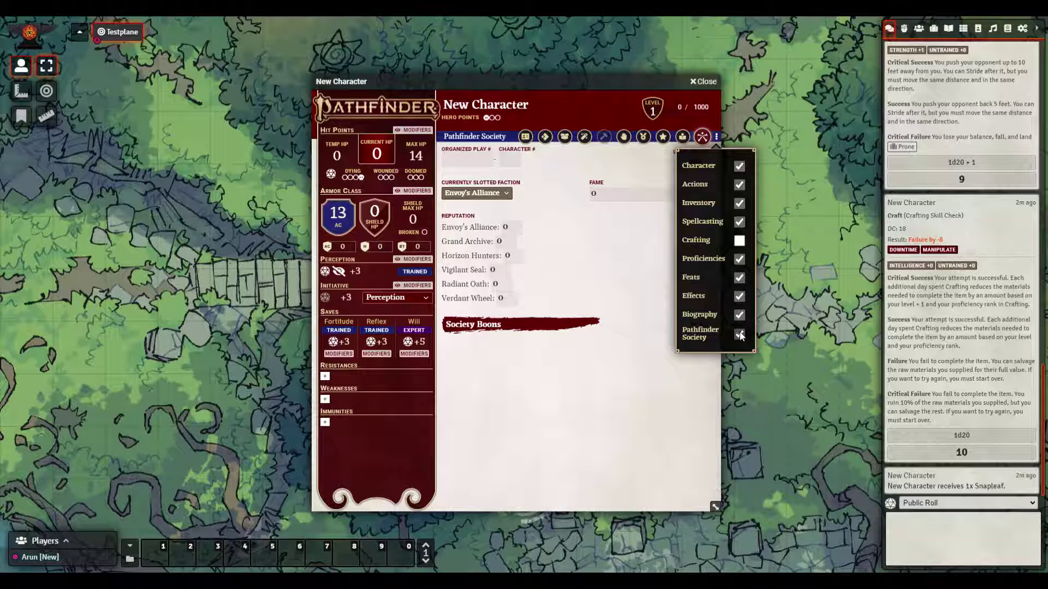
{"action": "left_click", "coordinate": [662, 390]}
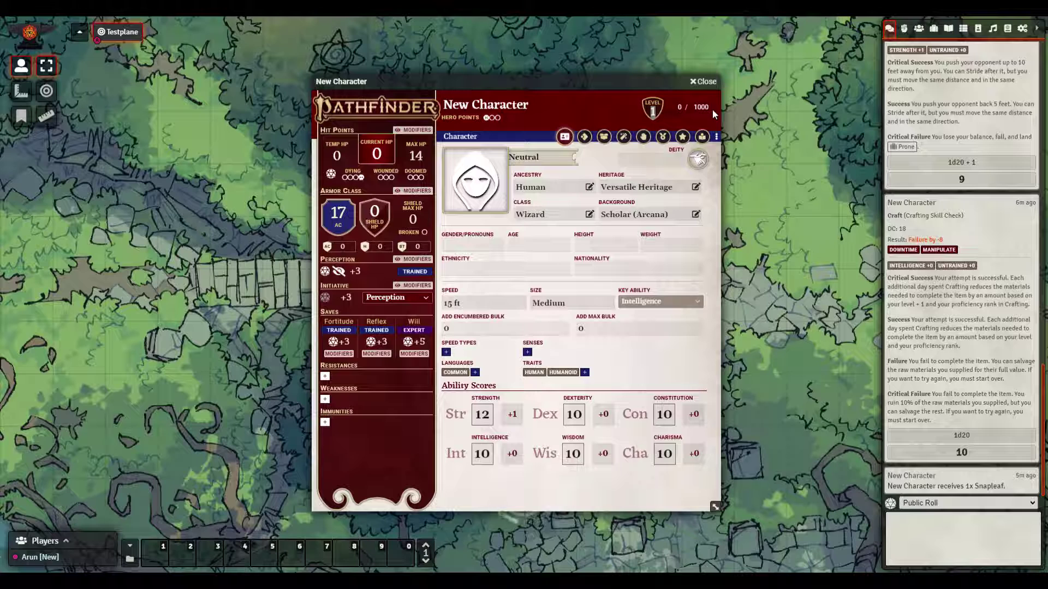
- Set the character level to 5 and check the raised proficiencies, such as Arcana +7
{"action": "type", "text": "5"}
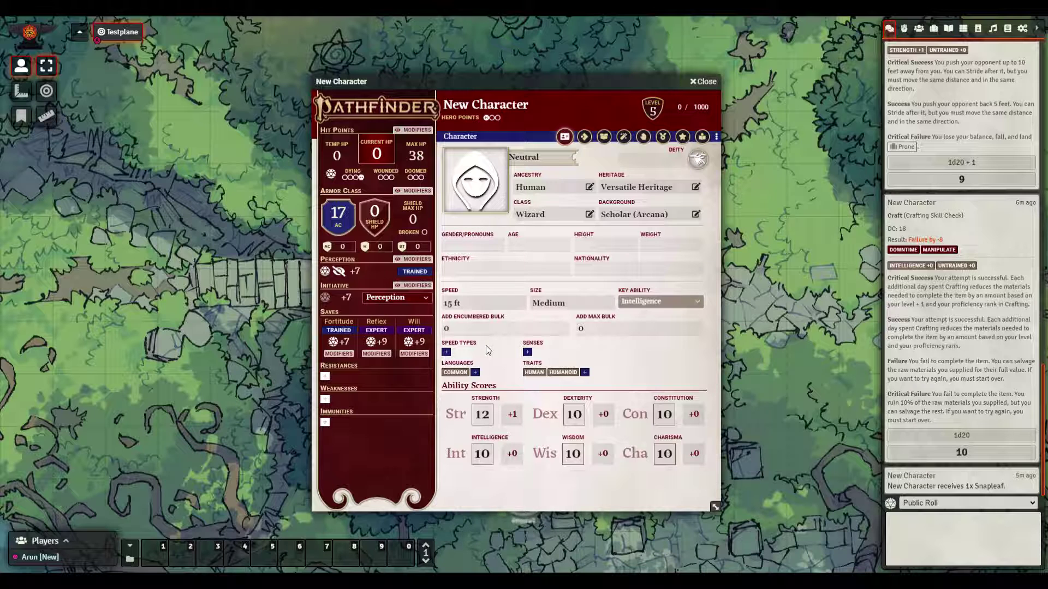
{"action": "left_click", "coordinate": [644, 135]}
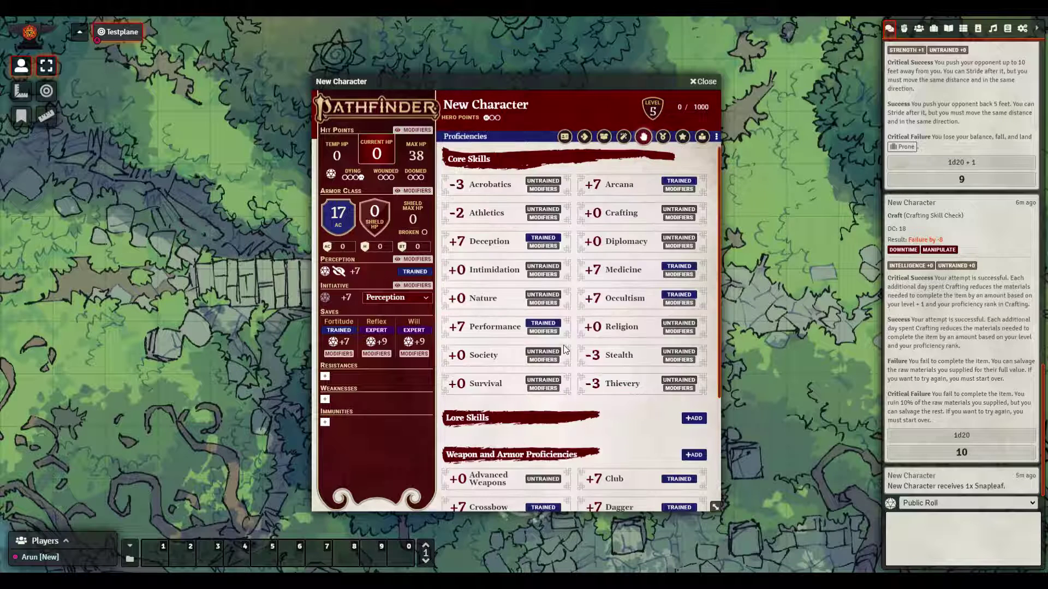
{"action": "scroll", "coordinate": [625, 379], "scroll_direction": "down", "scroll_amount": 3}
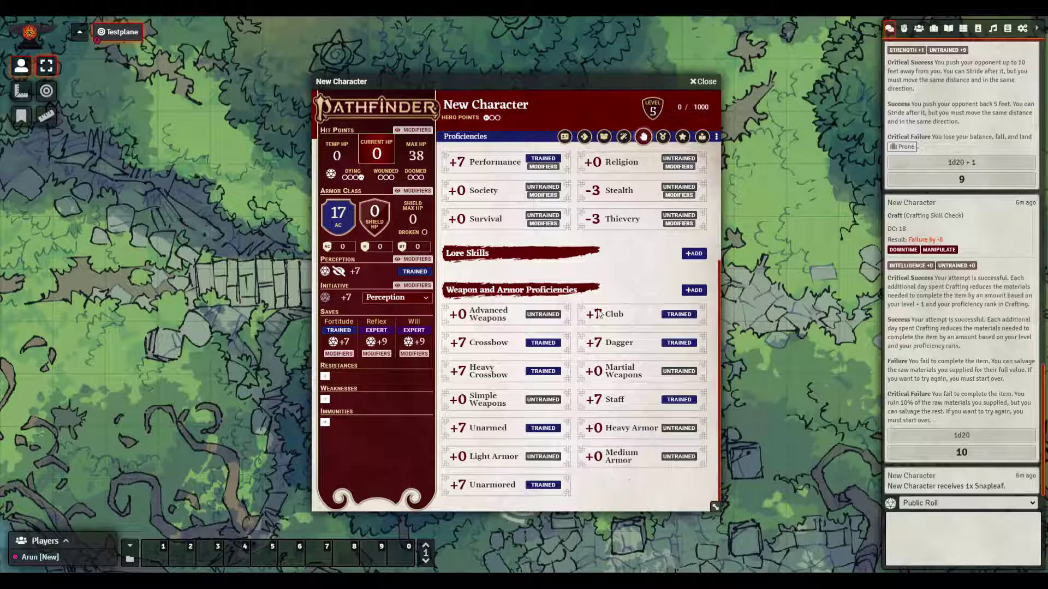